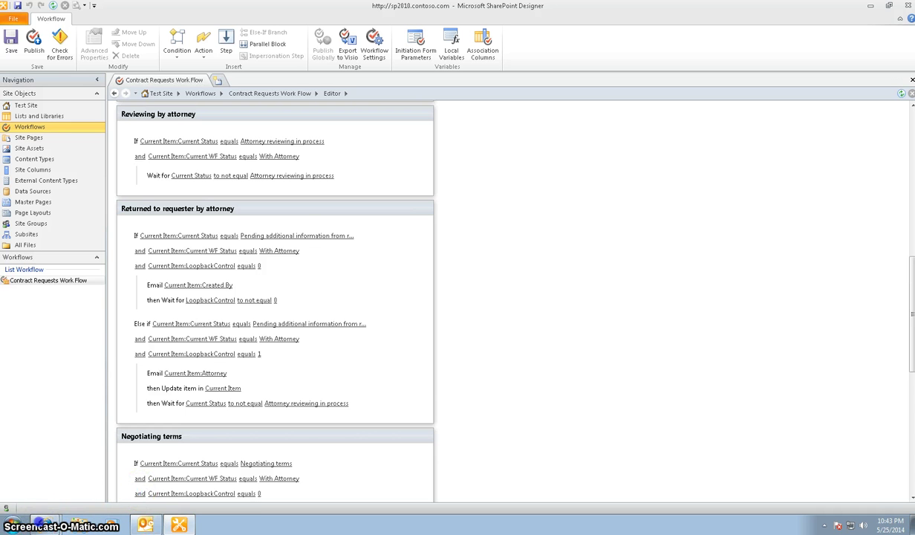
Step: Bring the browser forward and show the Contract Requests list, where New contract is still In Progress
mouse_move(47, 524)
click(52, 501)
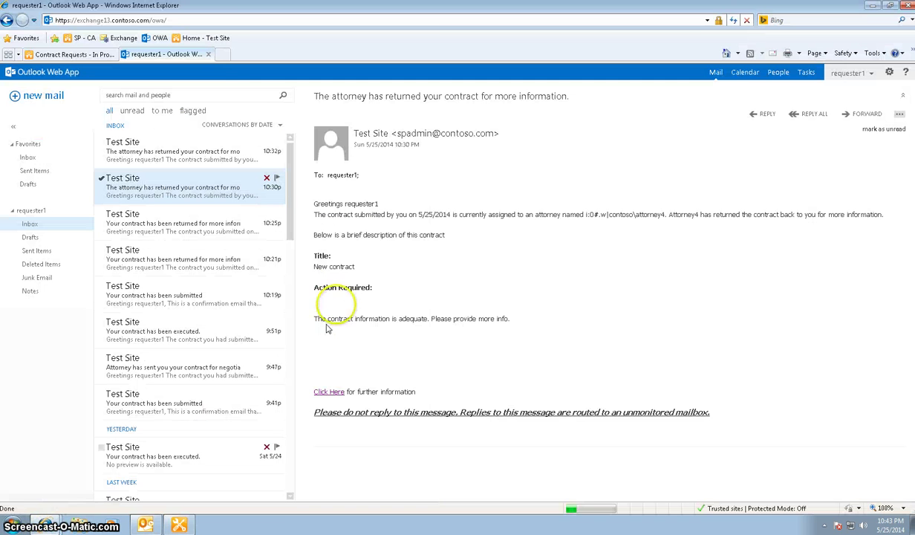
click(64, 54)
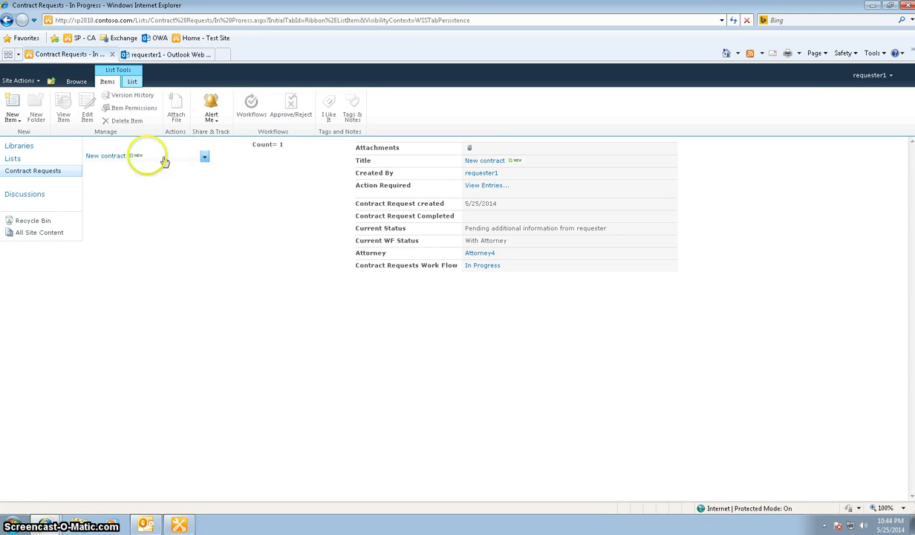
click(122, 156)
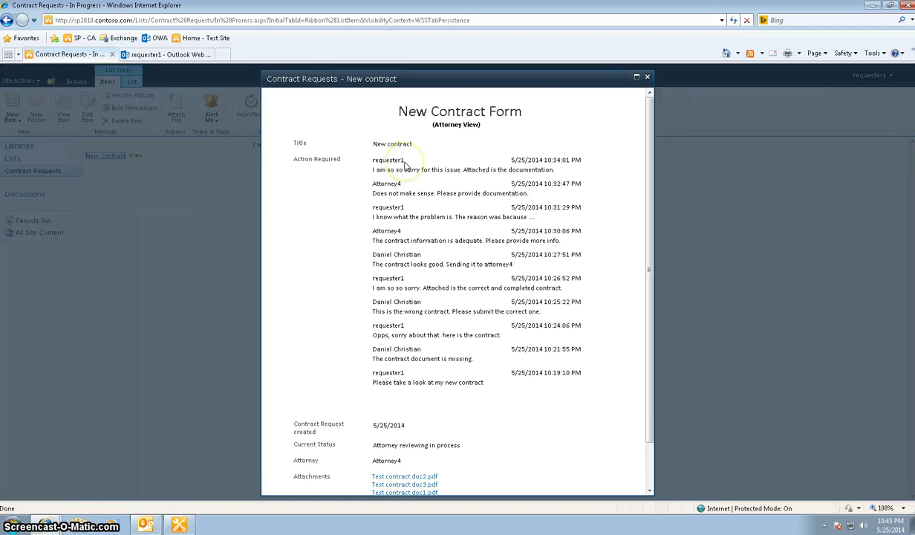
click(645, 76)
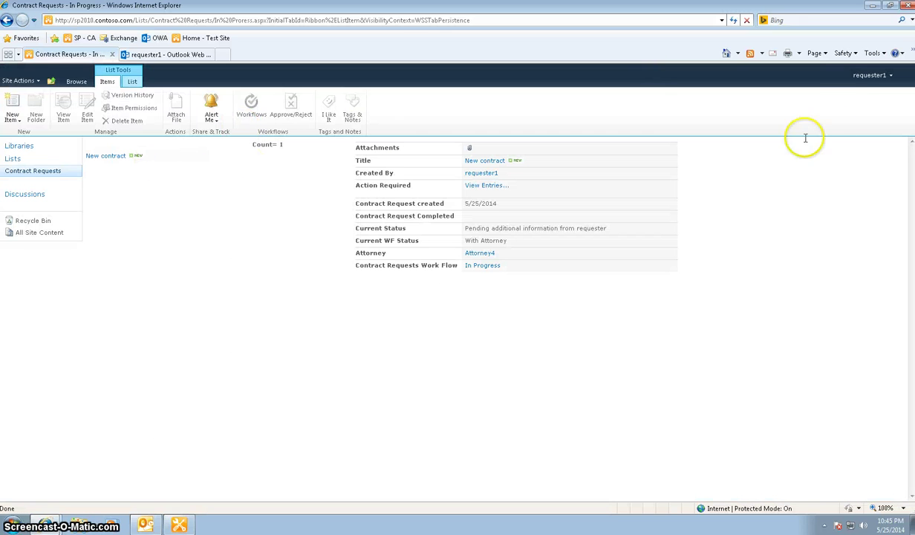
Step: Sign in as a different user, entering the attorney account's user name and password
click(871, 76)
click(826, 113)
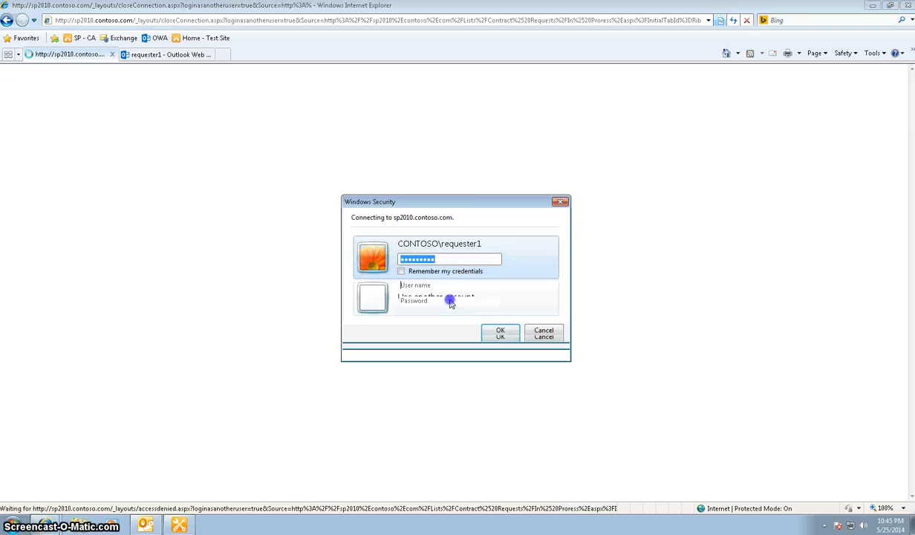
click(449, 300)
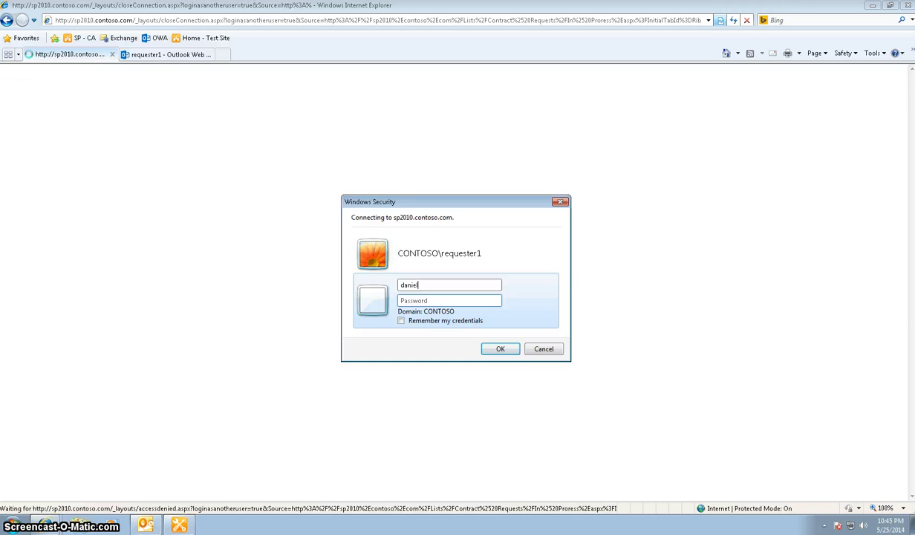
text(*)
click(425, 291)
text(attorney4)
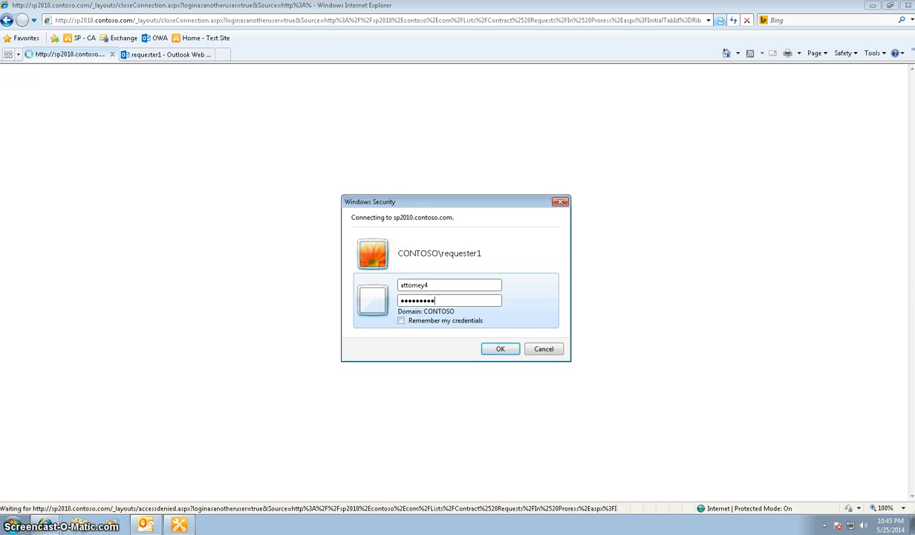
key(Return)
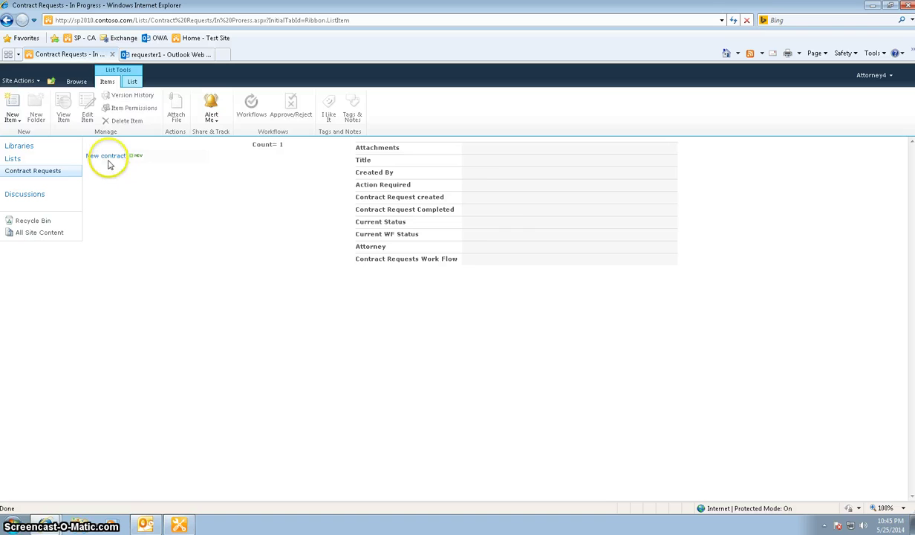
Step: Open the New contract request's edit form from its item menu
mouse_move(112, 159)
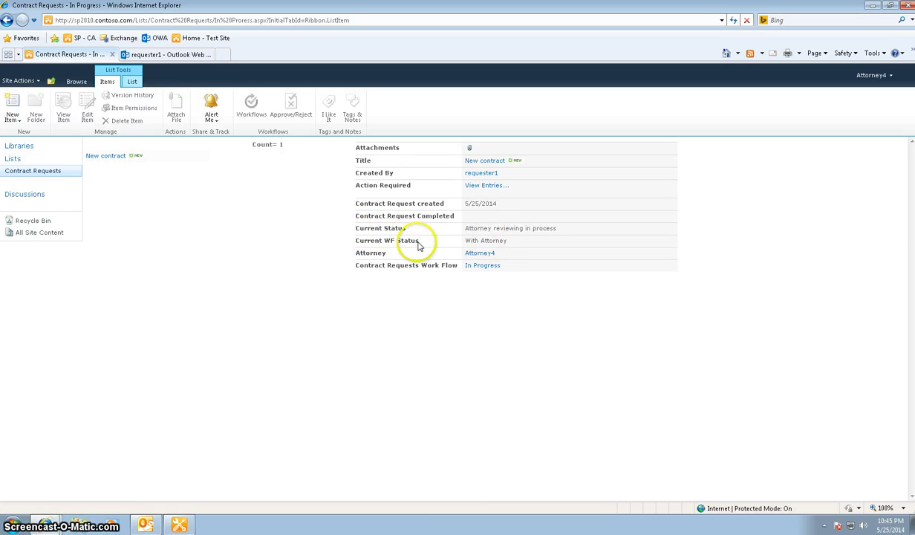
mouse_move(158, 158)
click(204, 157)
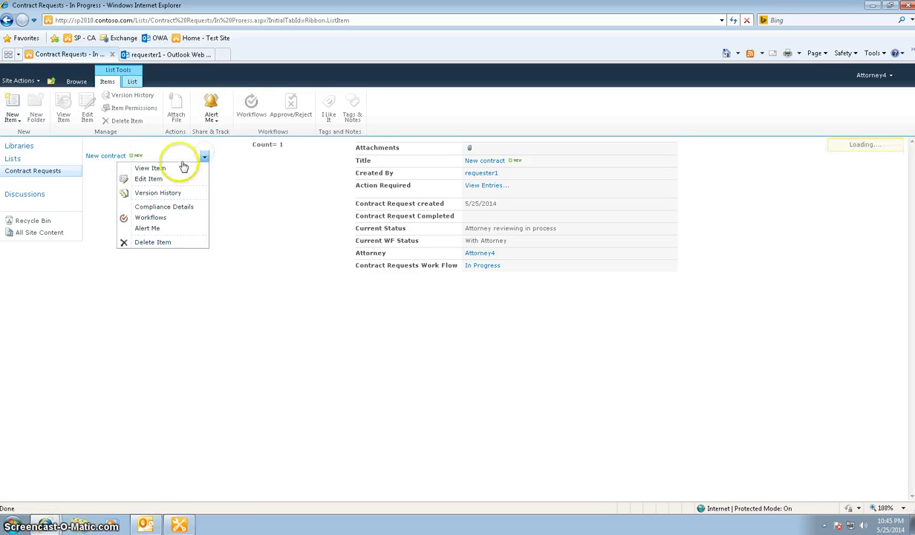
click(153, 179)
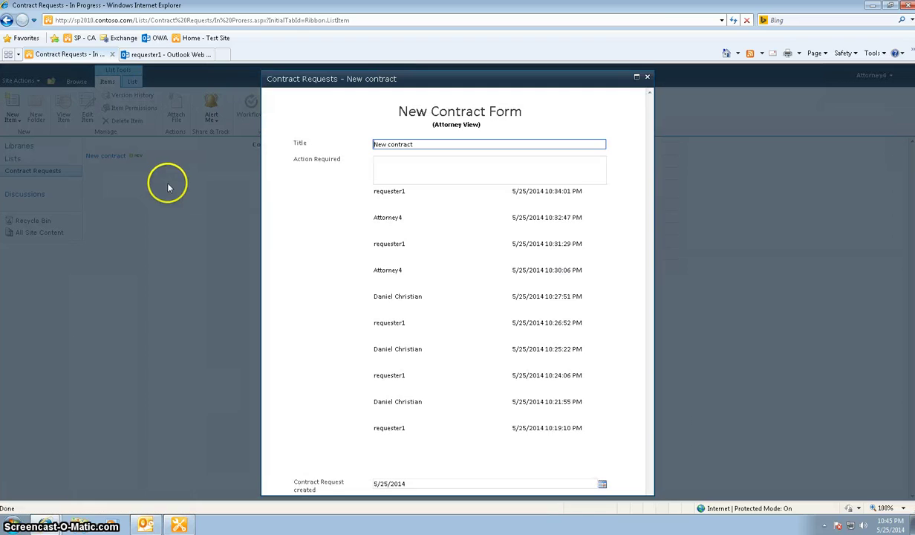
Step: Note in Action Required that review is completed, set status to Negotiating terms, and submit
click(407, 173)
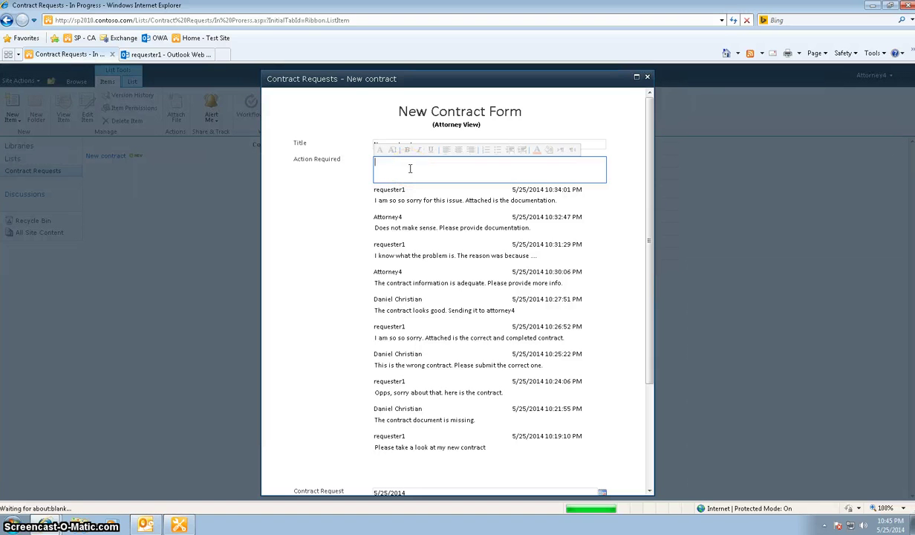
text(The contract reviewing)
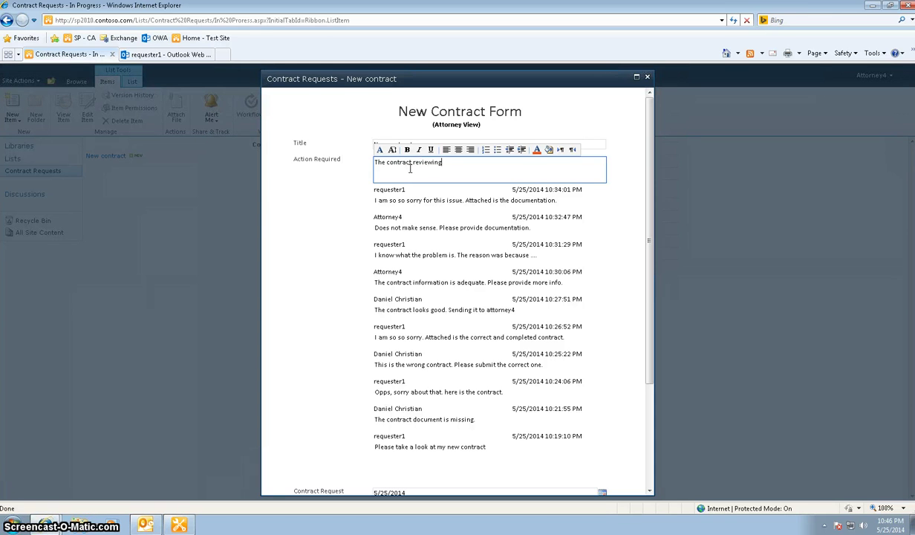
text(pleted. Now negotiating)
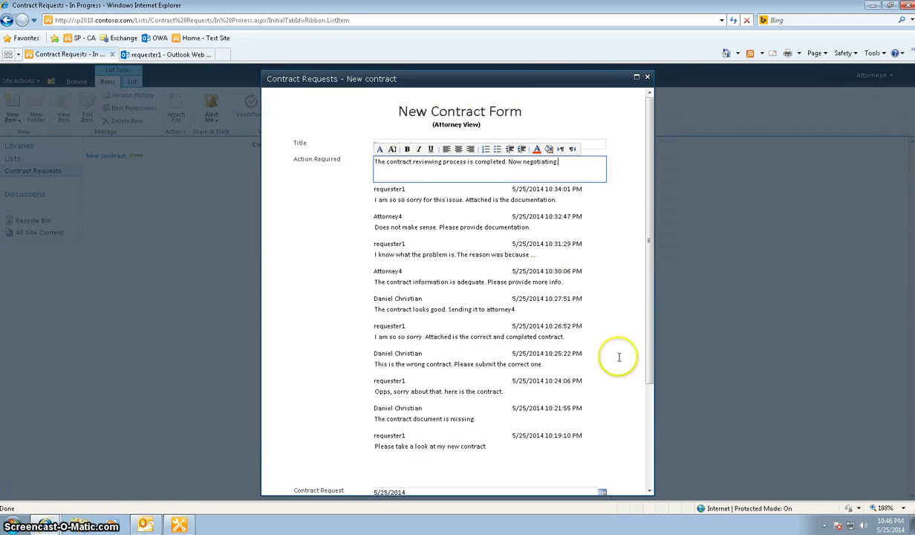
drag(654, 371, 639, 443)
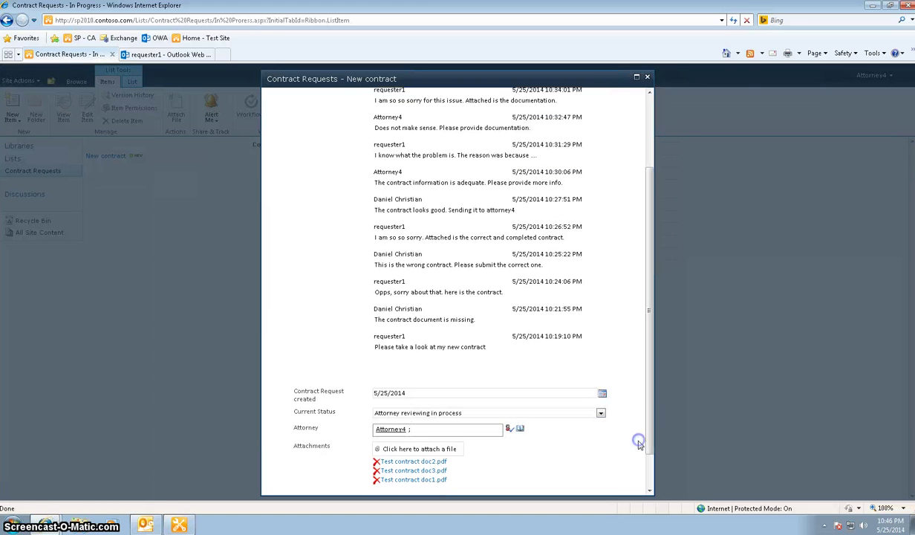
click(601, 414)
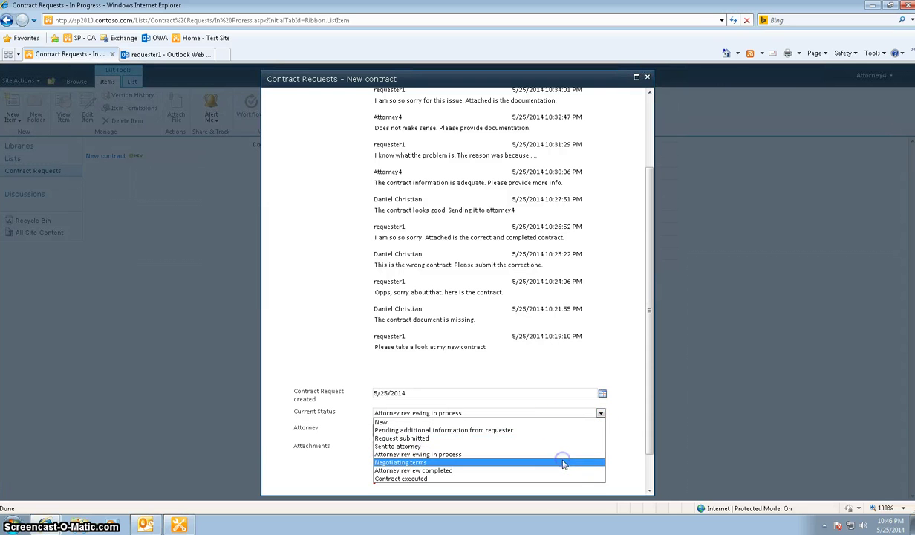
click(563, 462)
drag(648, 444, 641, 478)
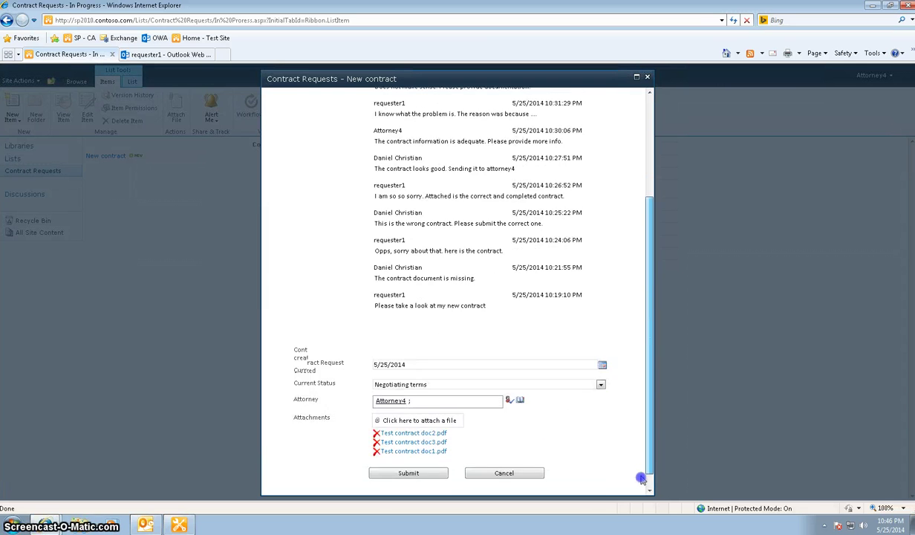
click(436, 461)
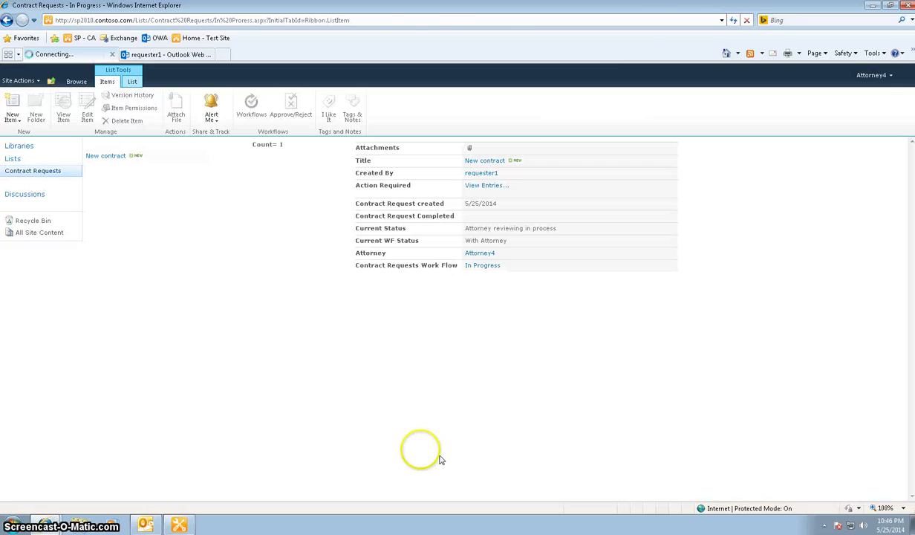
Step: Read the 'Attorney has sent you your contract for negotiating purposes' email, then return to Contract Requests
click(178, 57)
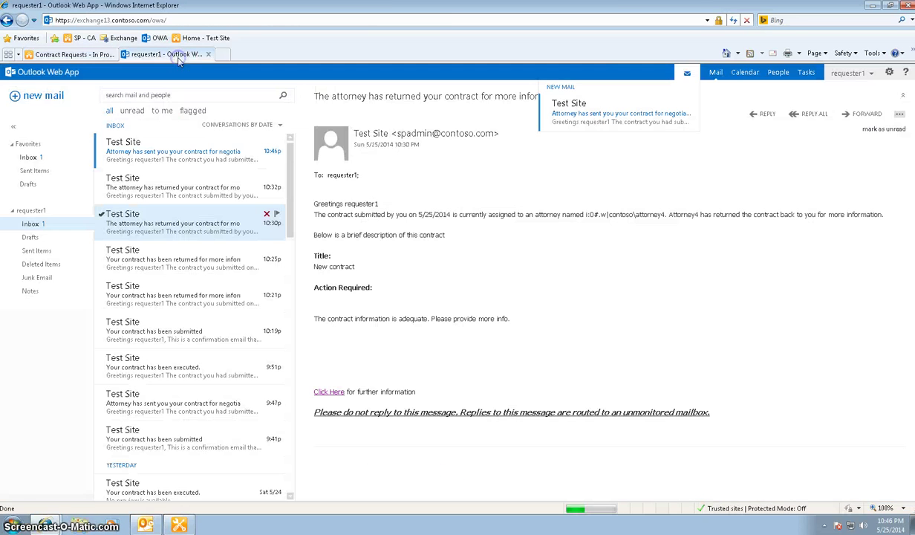
click(155, 155)
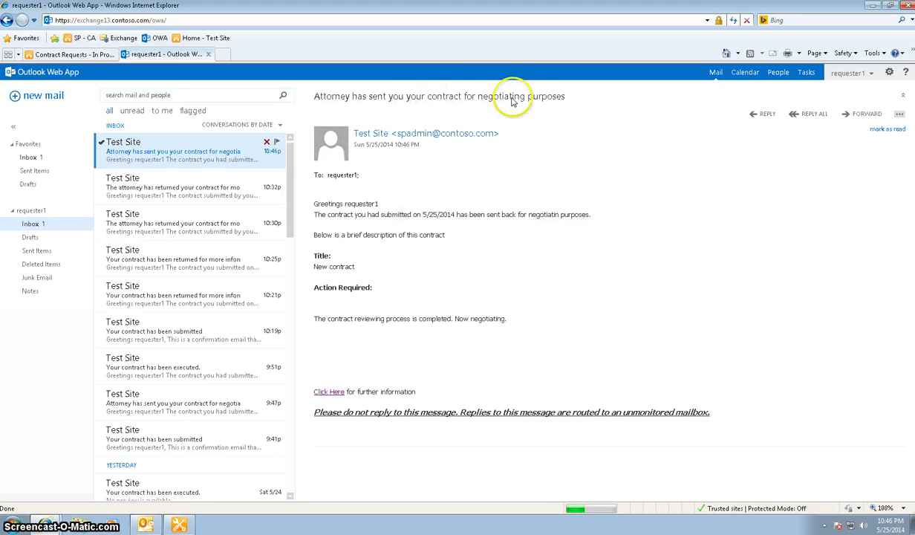
click(182, 180)
click(181, 145)
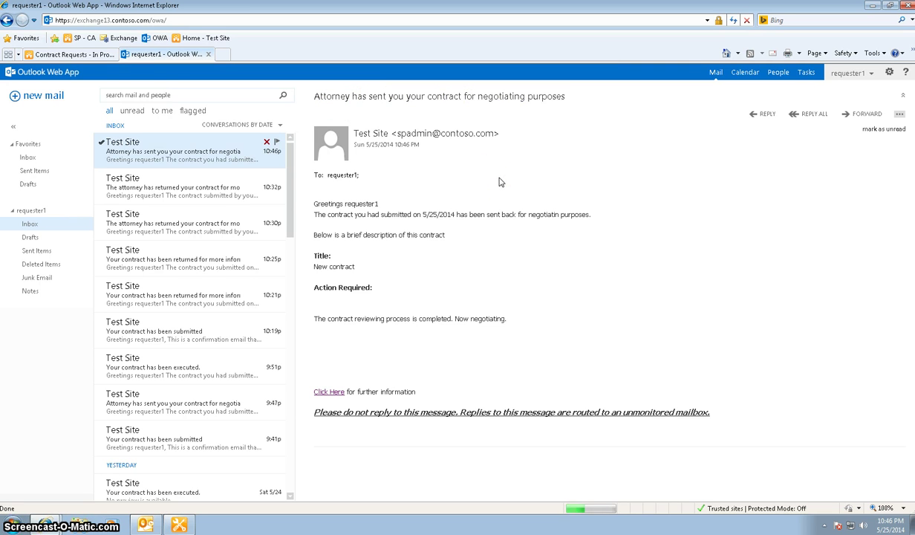
click(92, 57)
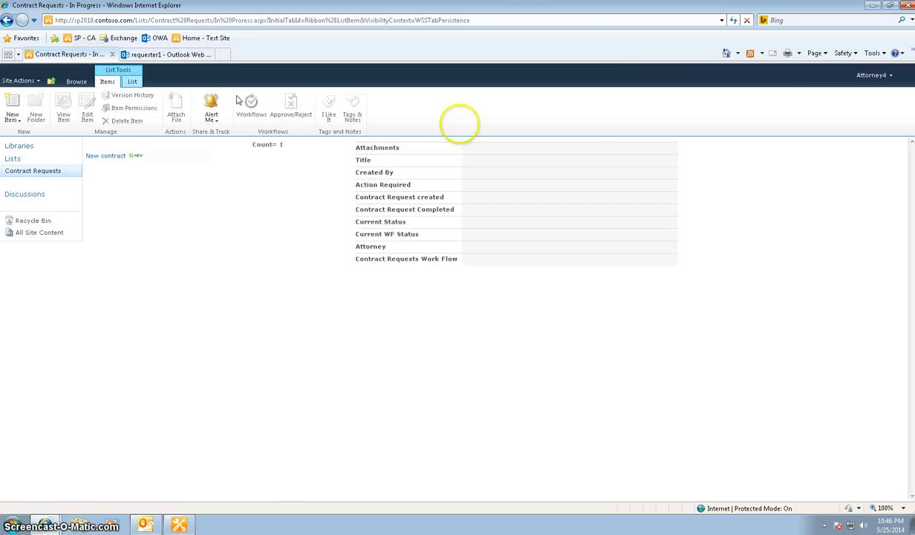
Step: Sign in as a different user, entering the requester account's user name and password
click(882, 79)
click(803, 124)
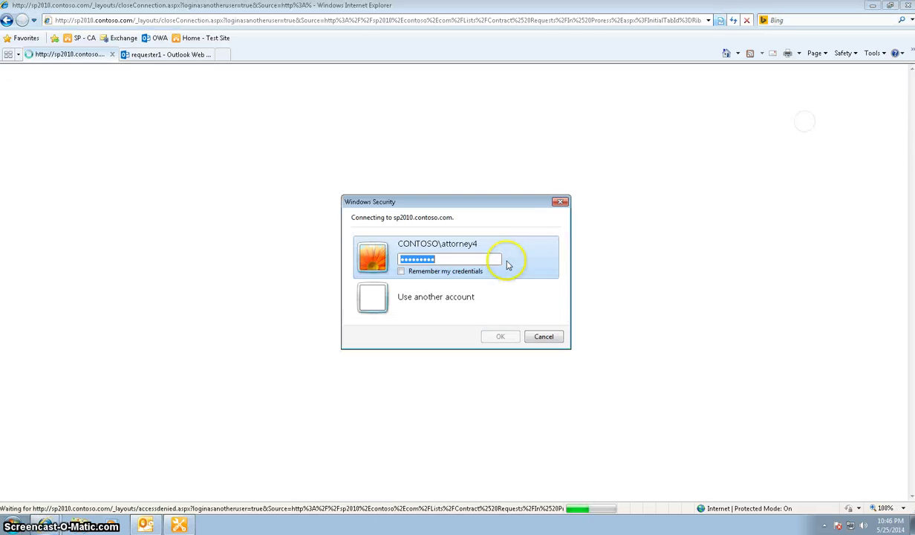
click(452, 299)
text(requester1)
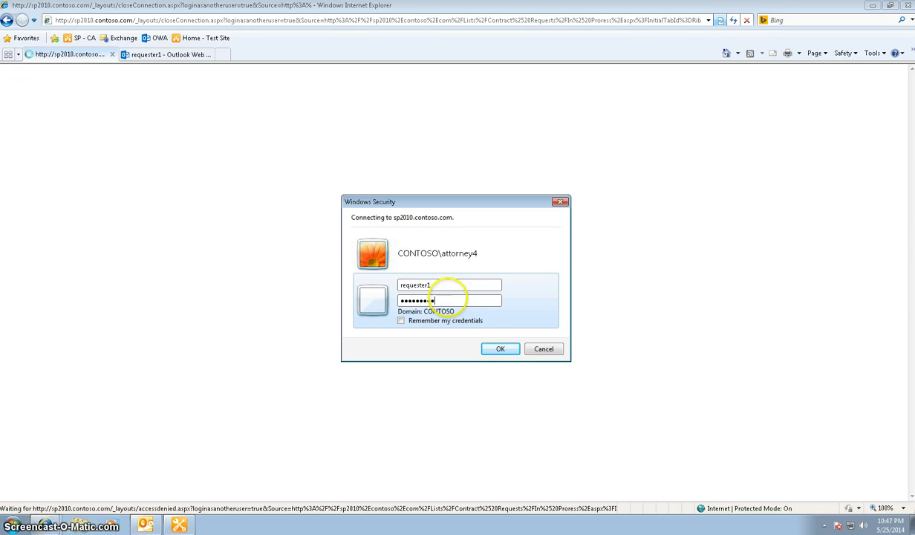
key(Return)
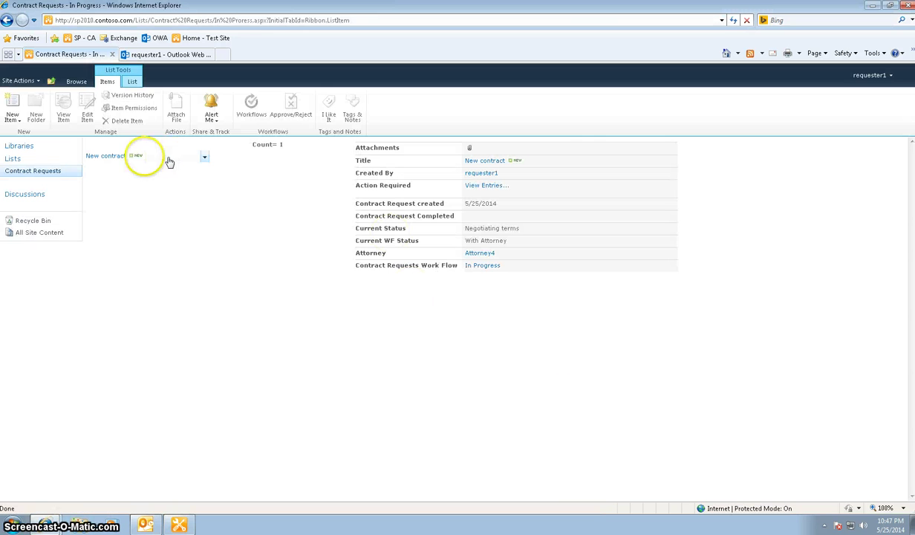
Step: Edit New contract, enter Action Required 'This isn't going to work for my department. Please revise the contract', and submit
click(204, 157)
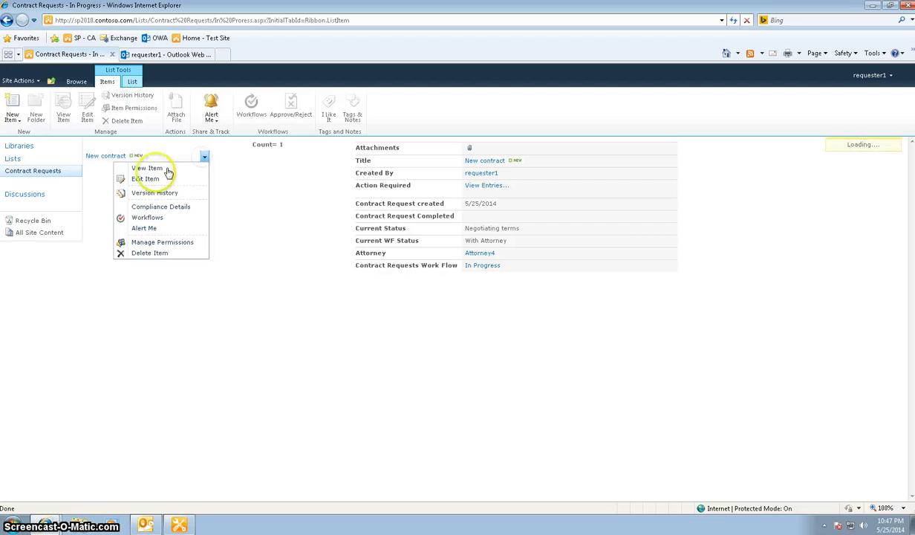
click(146, 180)
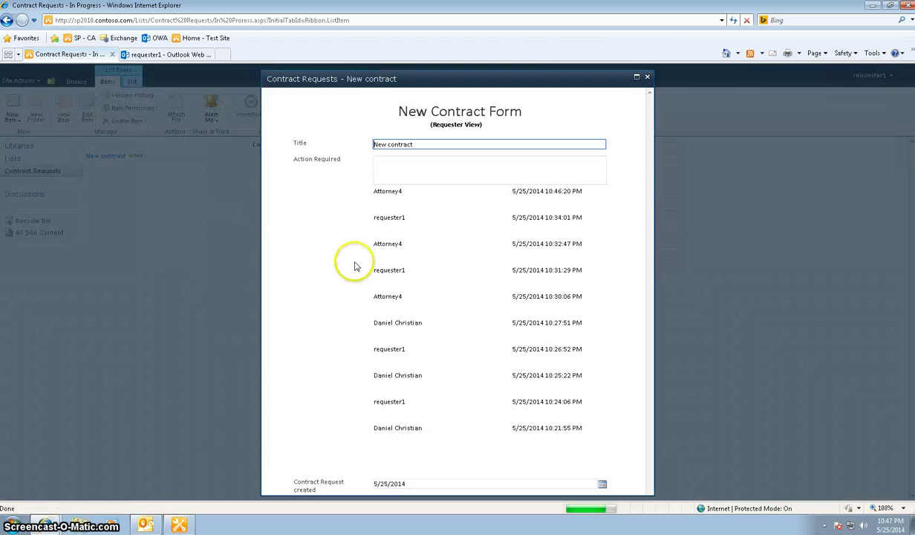
click(416, 174)
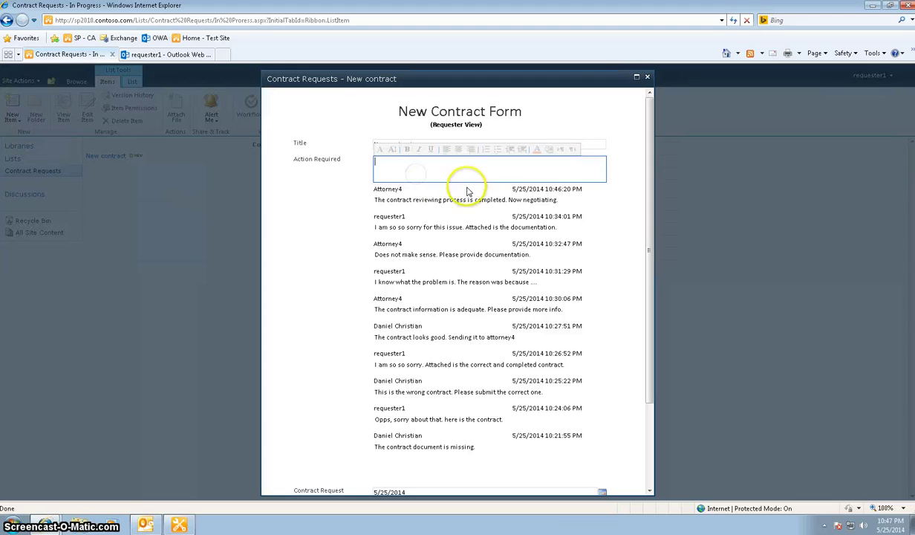
text(This )
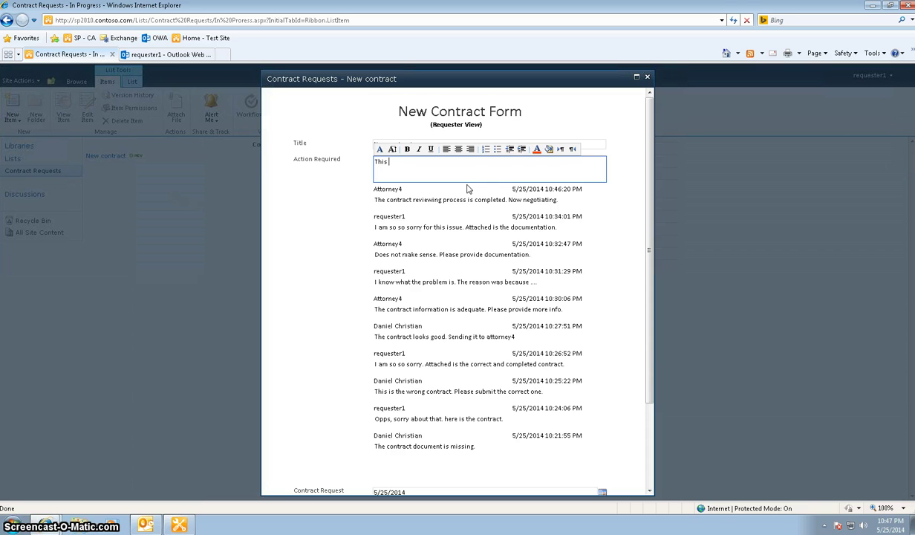
text(isn't going to work)
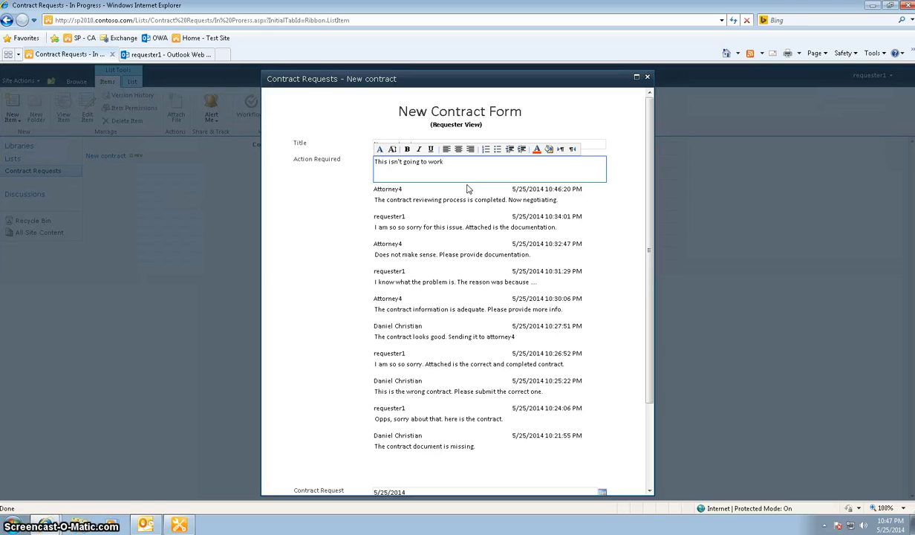
text( for my depart)
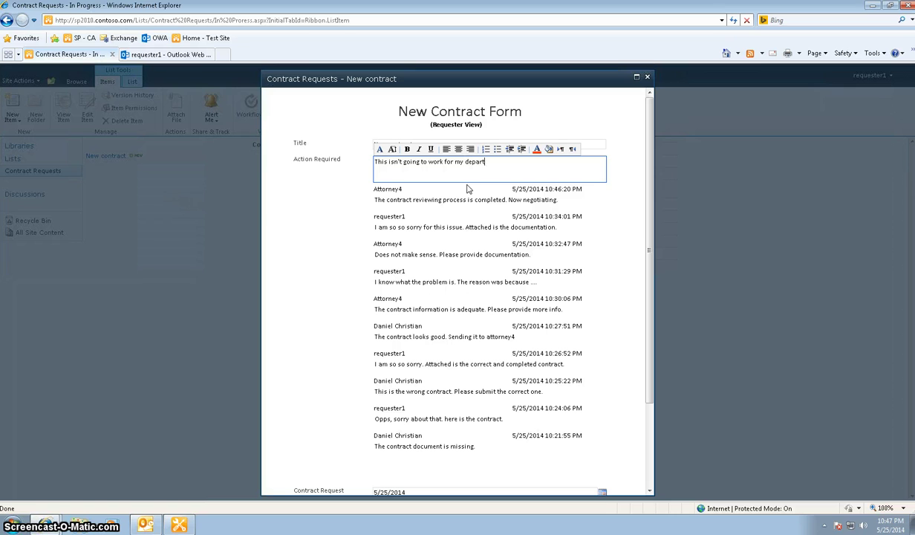
text(ment. Please r)
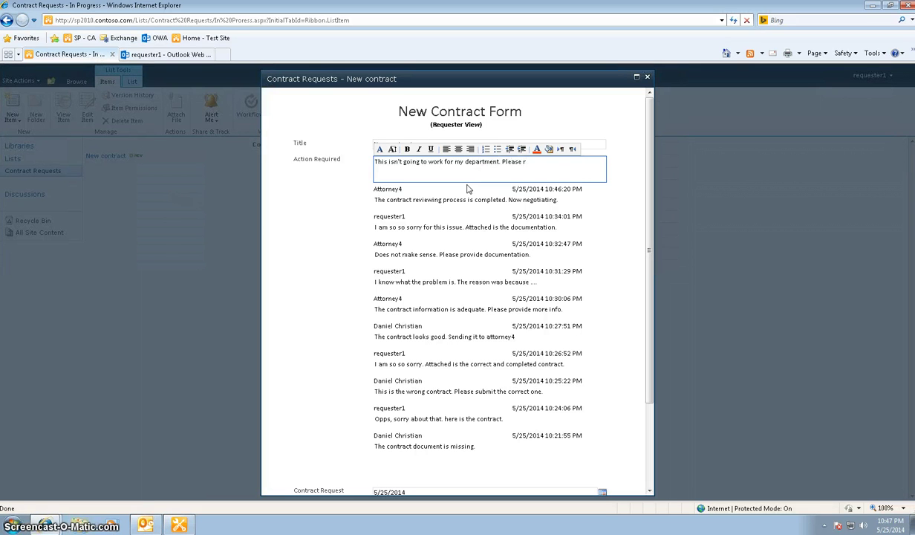
text(evise the contract)
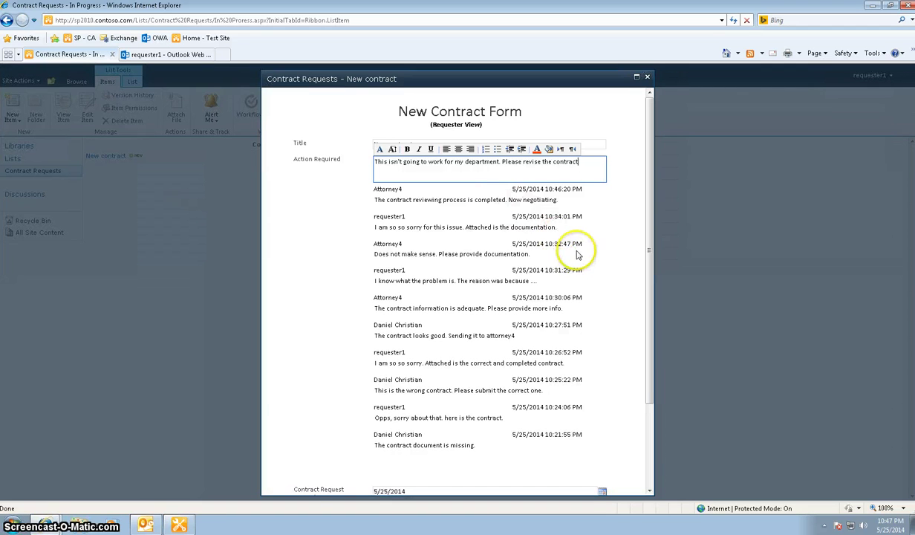
click(649, 259)
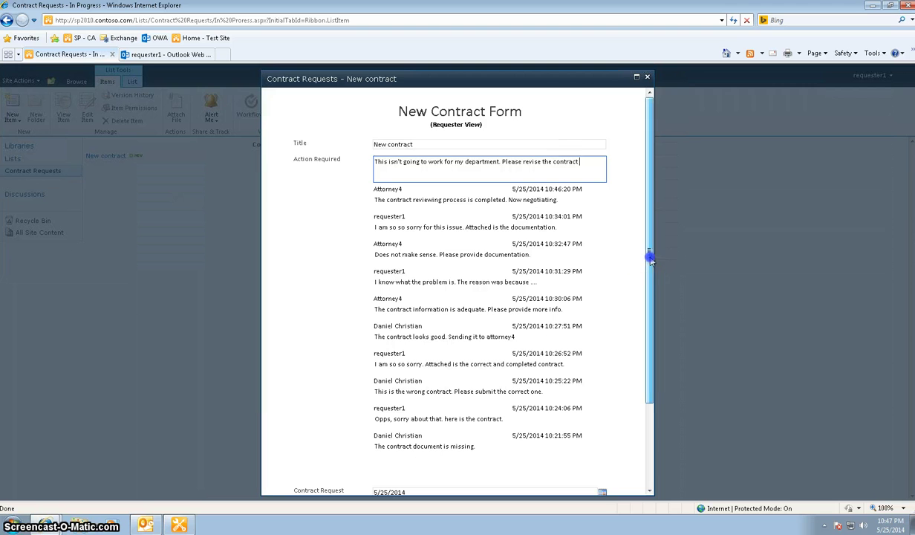
drag(649, 258, 643, 362)
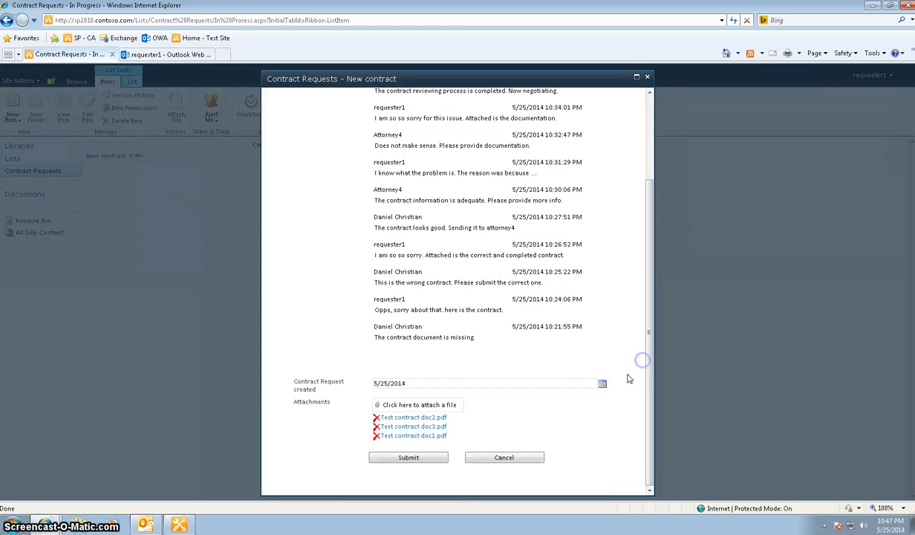
click(411, 458)
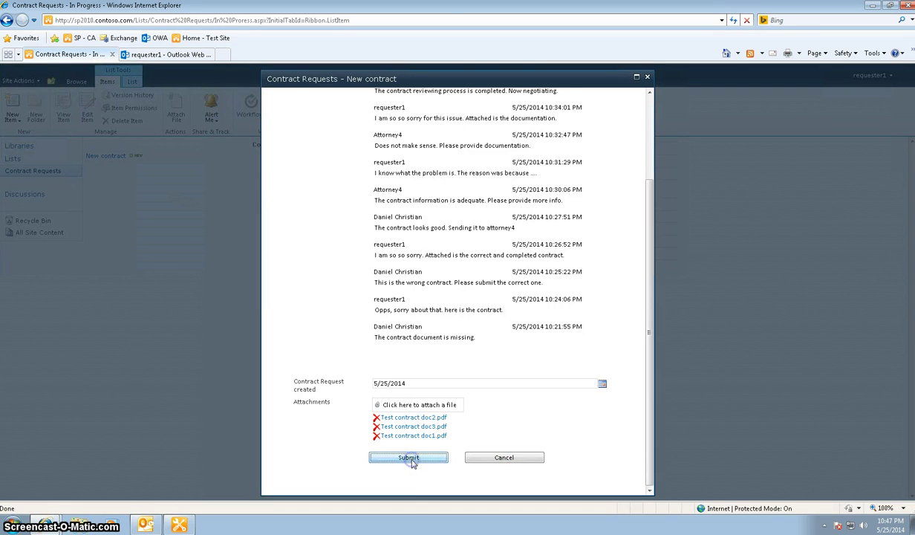
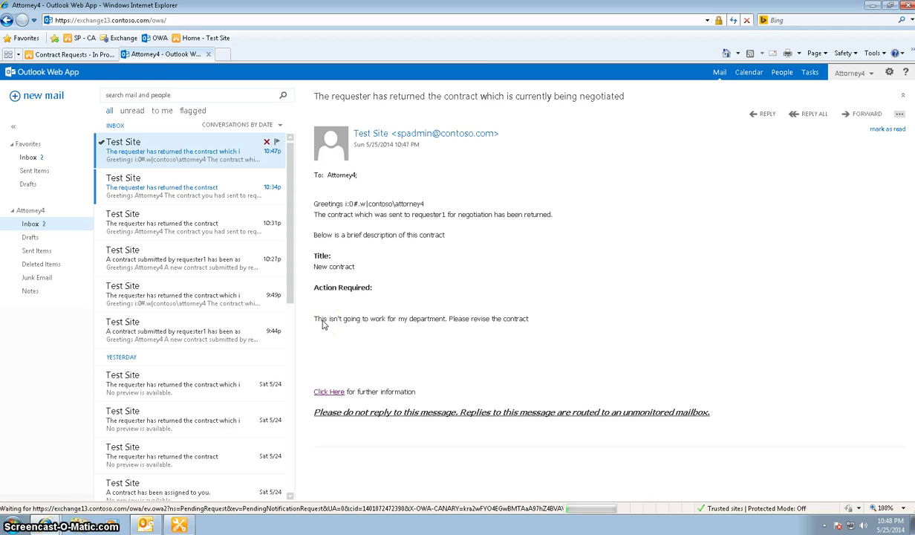
Step: Use Sign in as Different User to log in to Contract Requests with the attorney's account
click(87, 59)
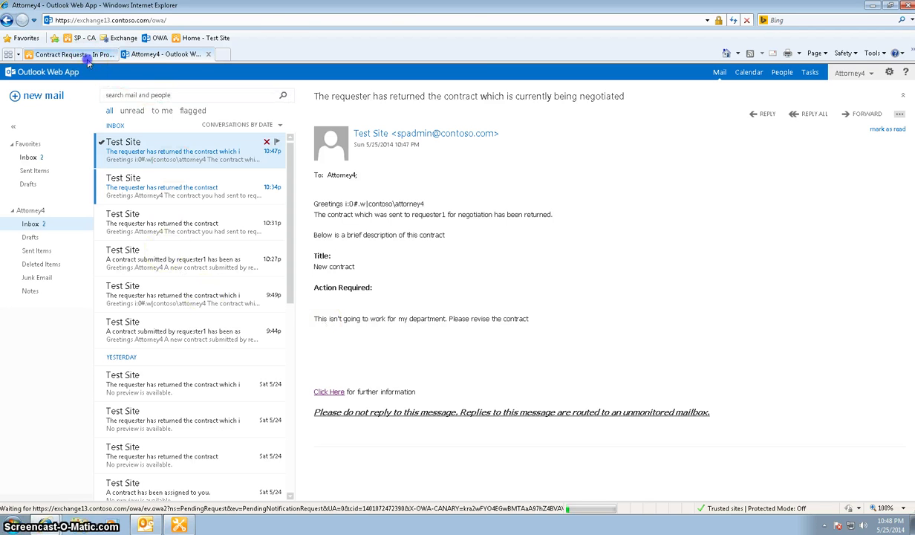
click(874, 75)
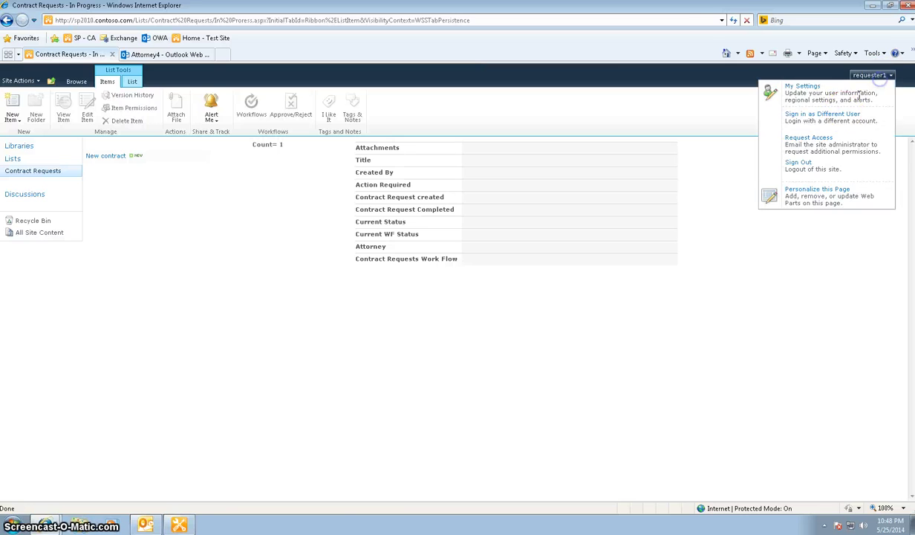
click(811, 114)
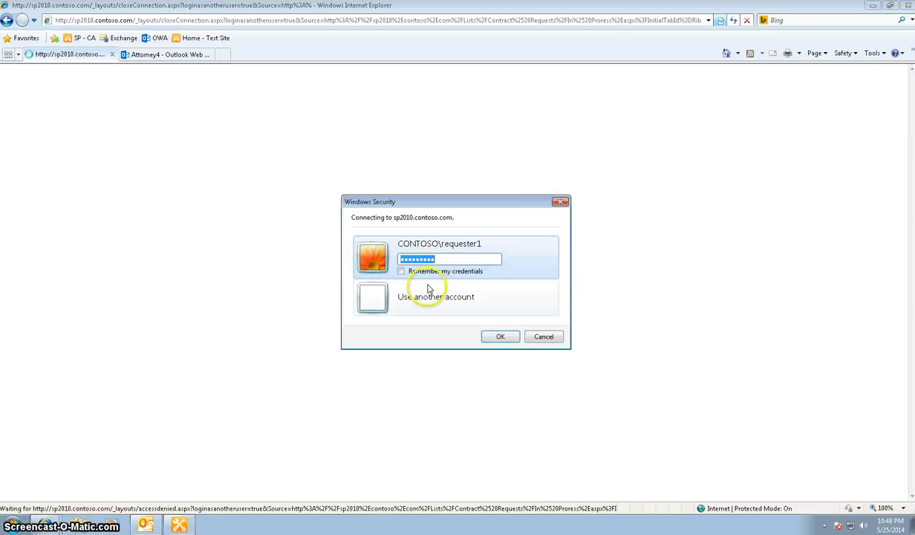
click(426, 297)
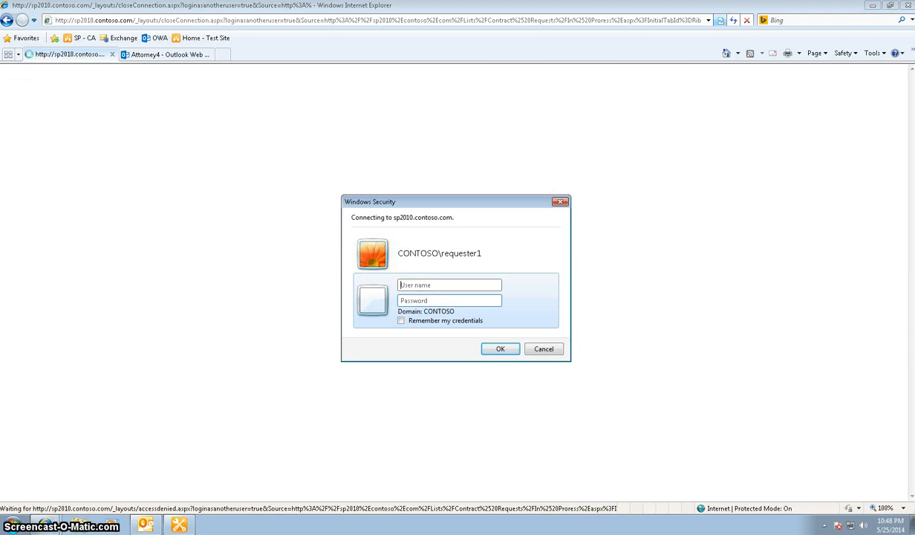
key(BackSpace)
key(BackSpace)
key(Return)
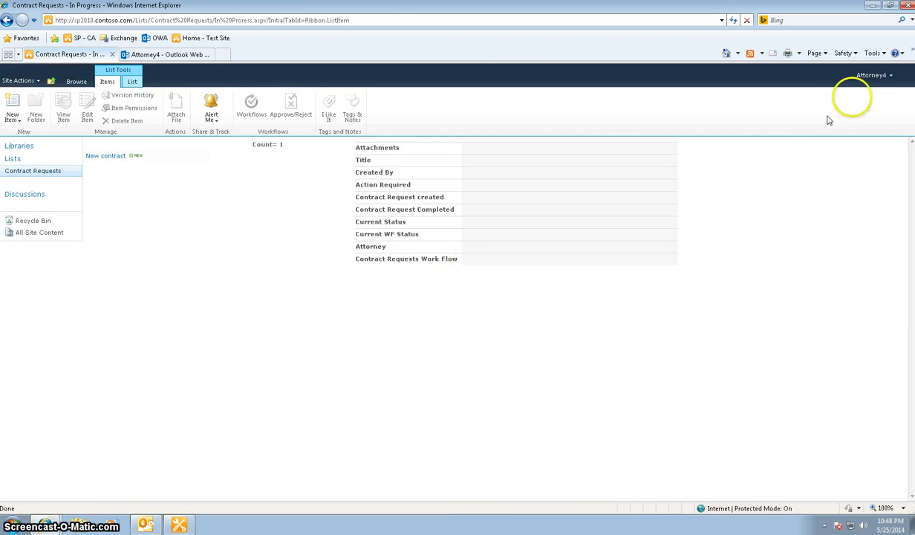
Step: Edit the New contract item and enter 'Ok. How about this?' in Action Required
mouse_move(117, 159)
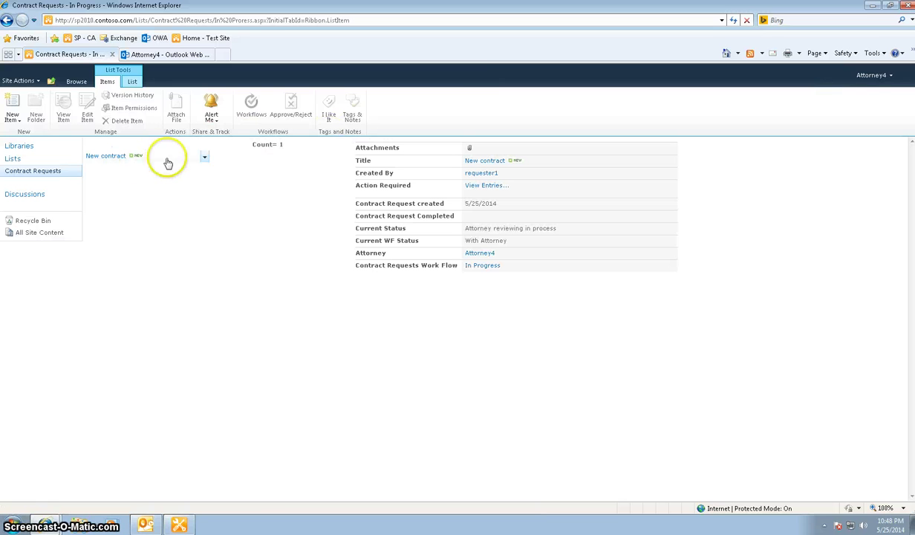
click(203, 161)
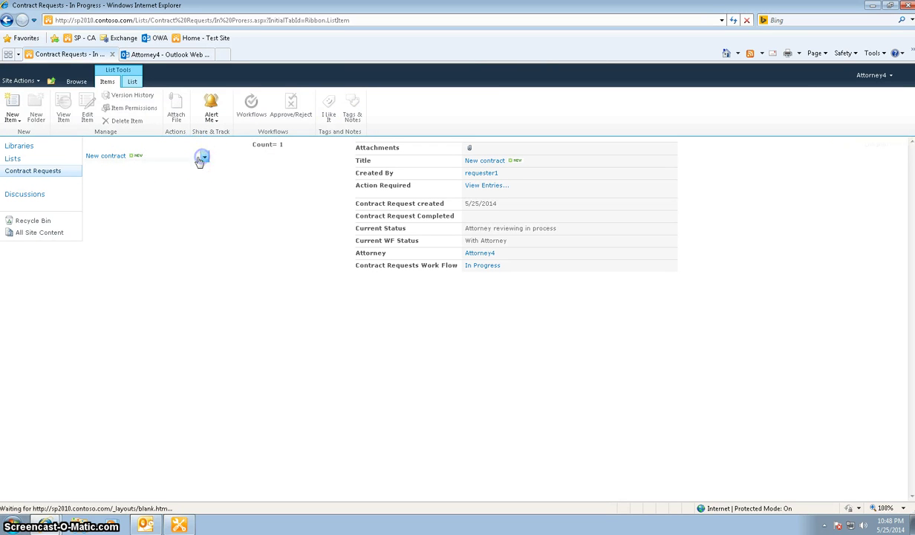
click(179, 184)
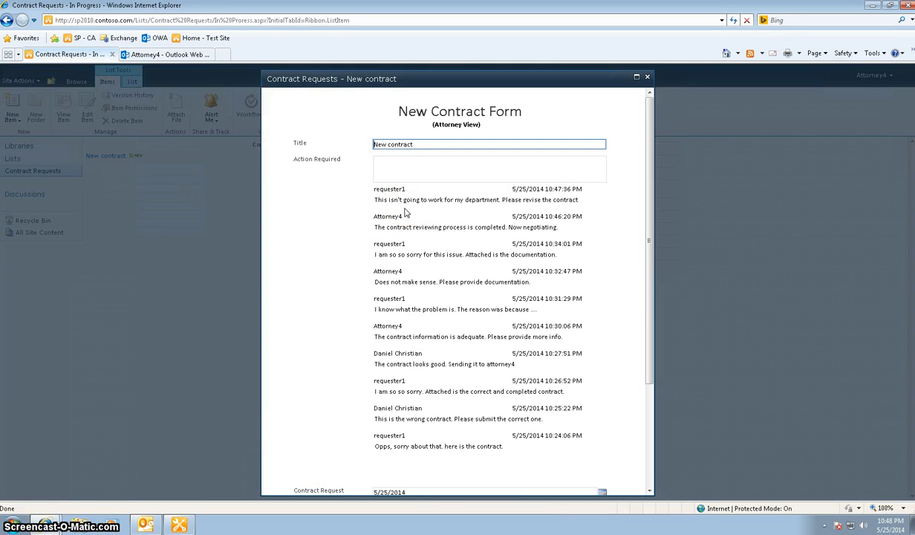
click(457, 164)
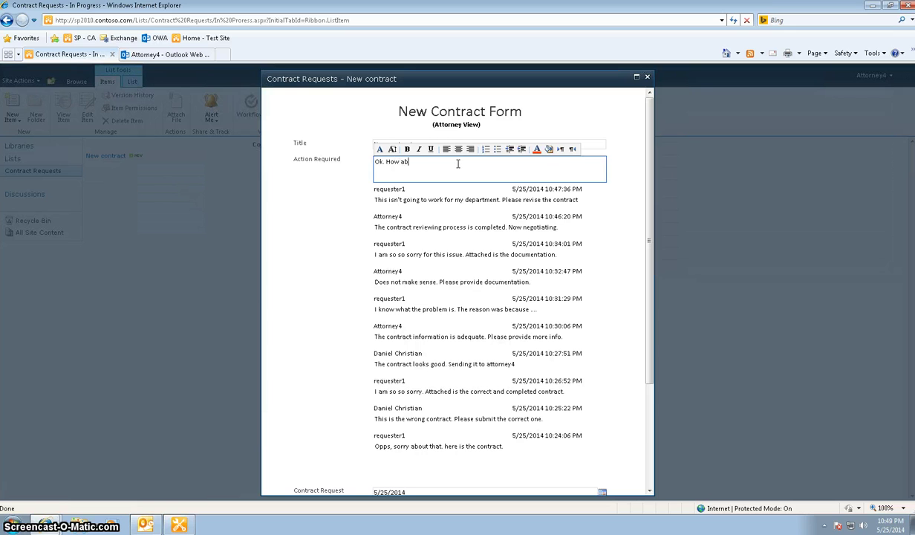
text(Ok. How about this?)
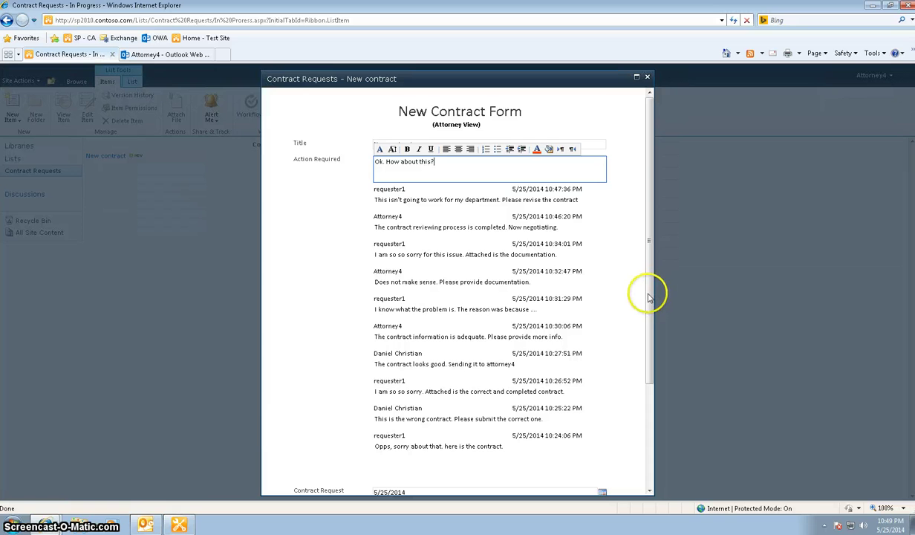
Step: Set Current Status to Negotiating terms and submit the item
drag(648, 297, 651, 399)
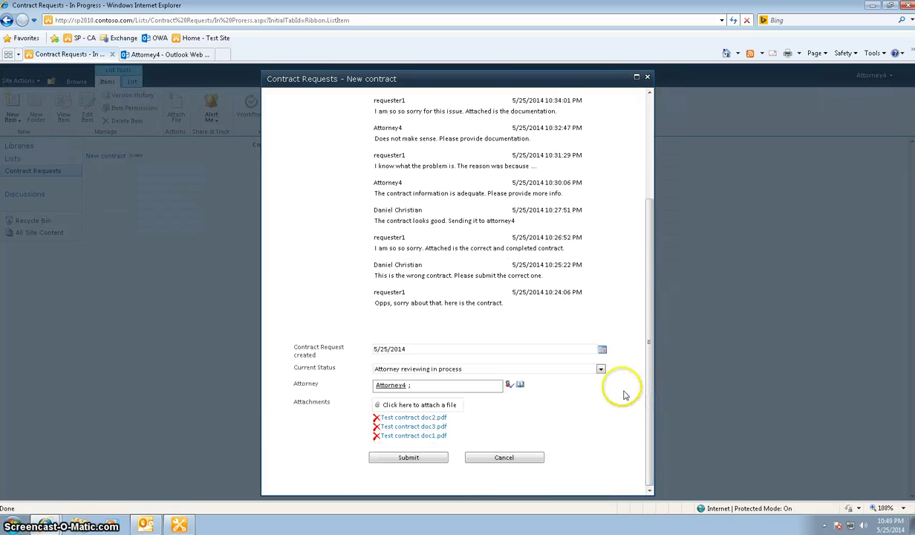
click(601, 370)
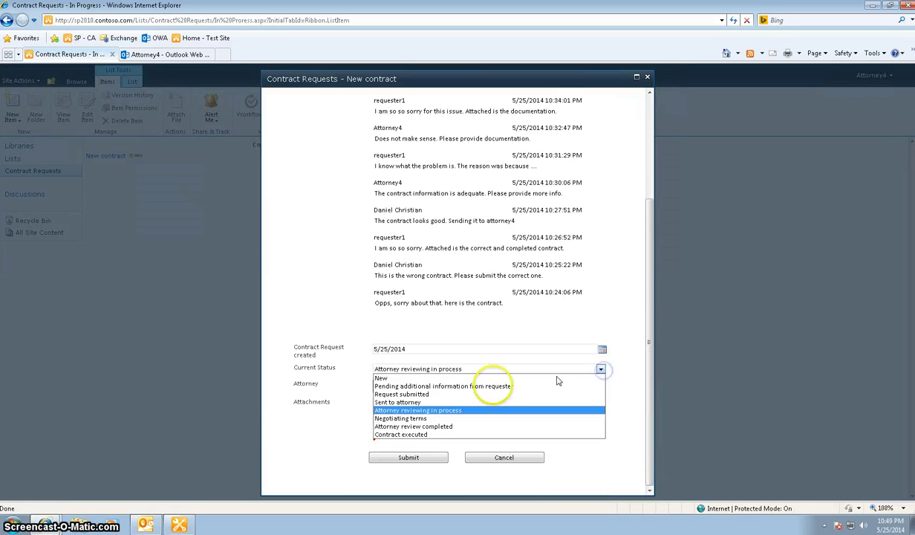
click(429, 421)
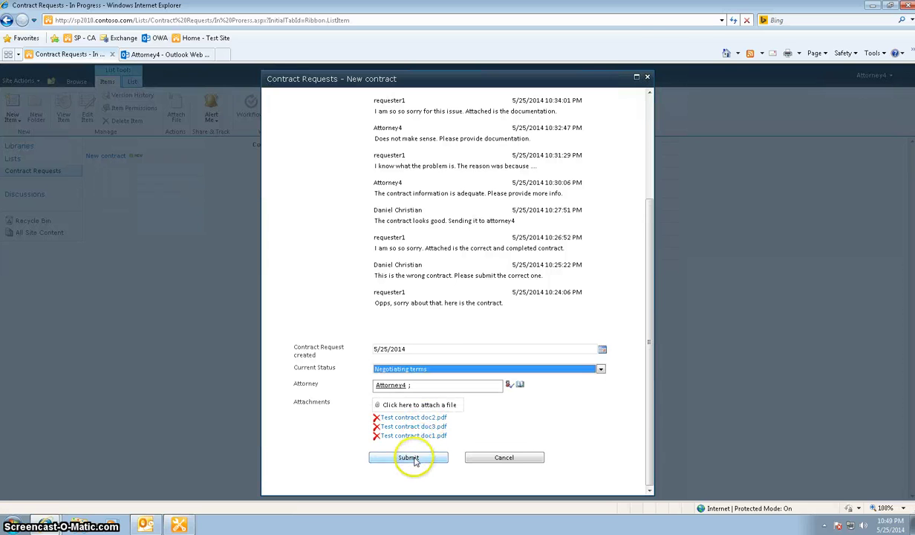
click(405, 455)
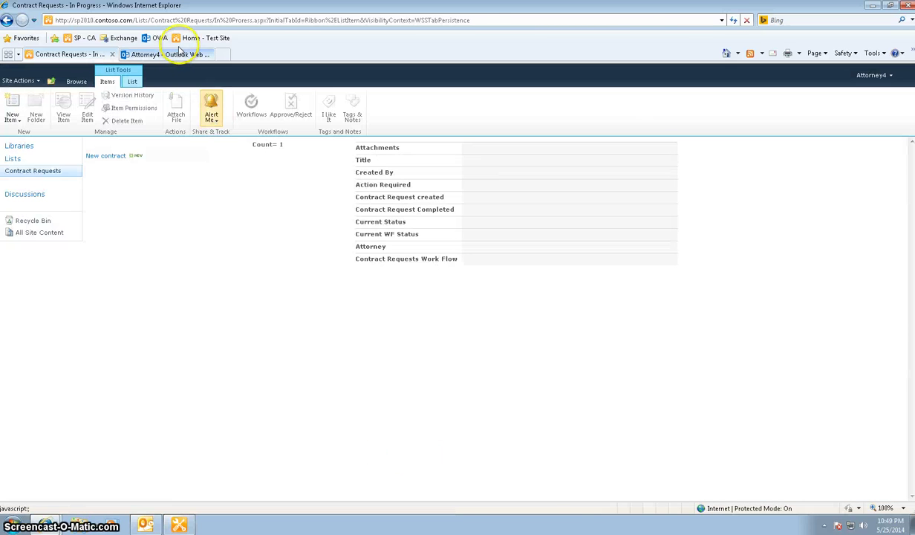
Step: Read the returned-contract notifications in the attorney's OWA mailbox
click(171, 55)
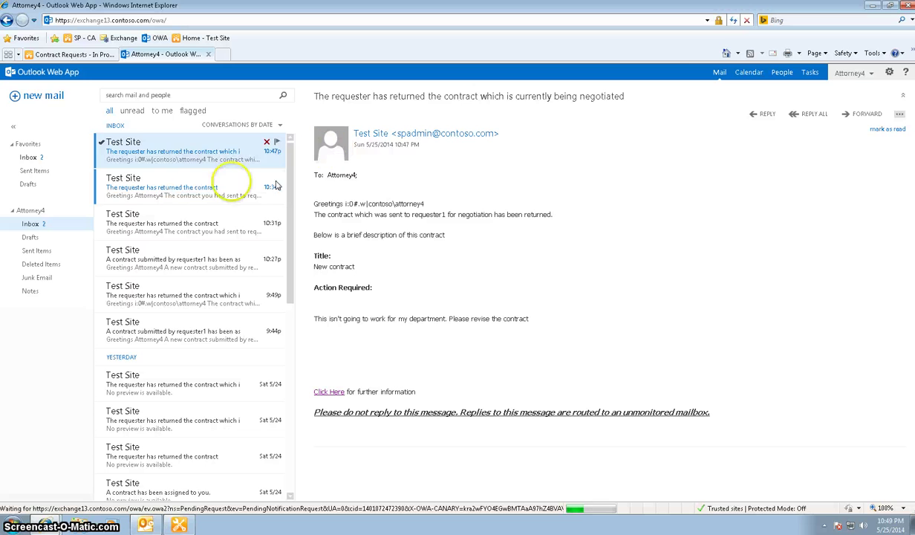
click(184, 182)
click(183, 152)
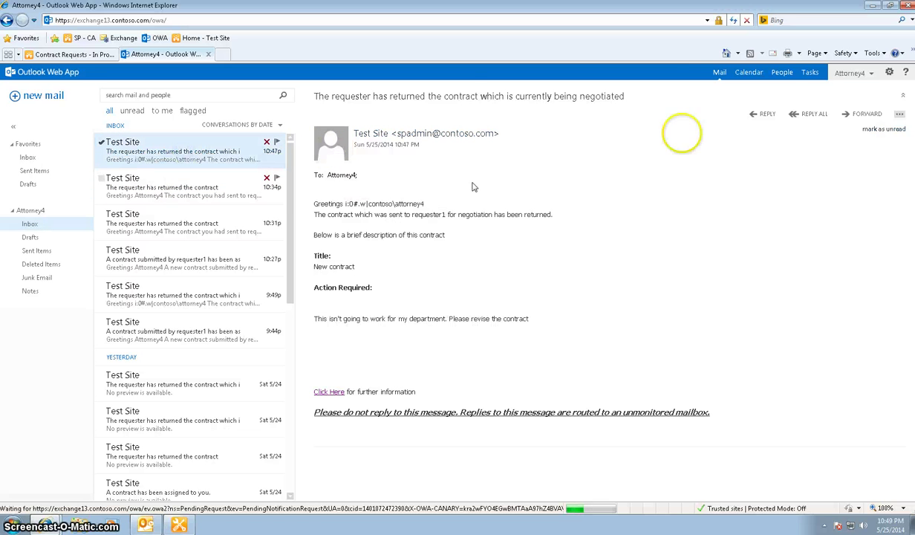
Step: Sign out of OWA and sign in to the requester's mailbox
click(841, 73)
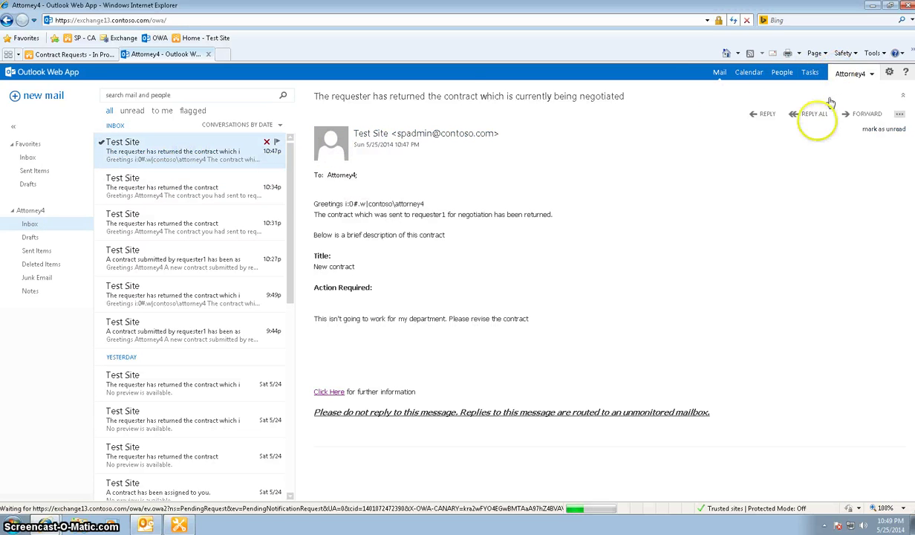
click(702, 163)
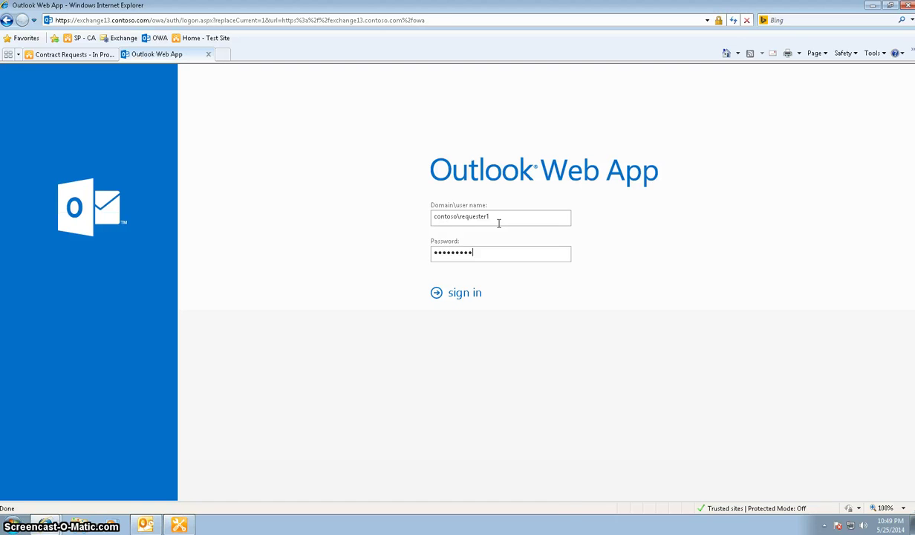
key(Return)
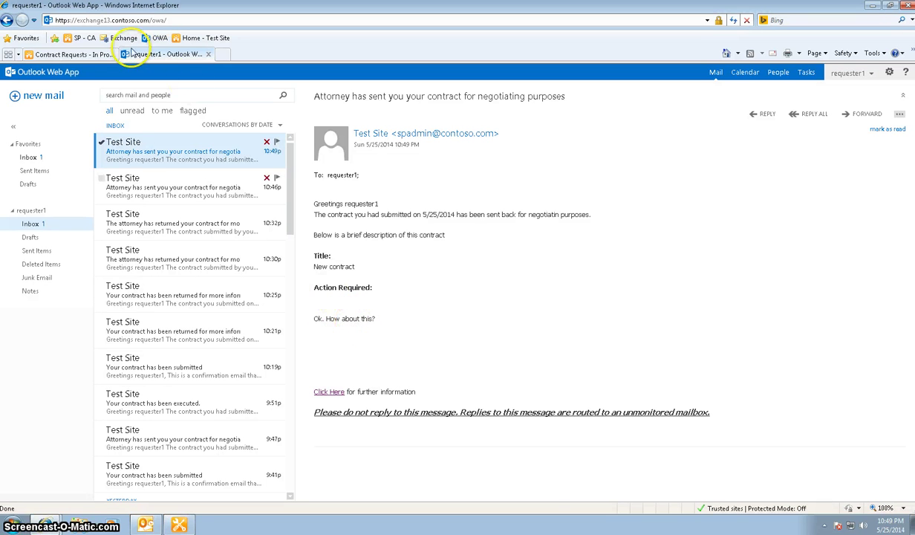
Step: Read the negotiation notices quoting 'Ok. How about this?', then go back to Contract Requests
click(147, 182)
click(149, 149)
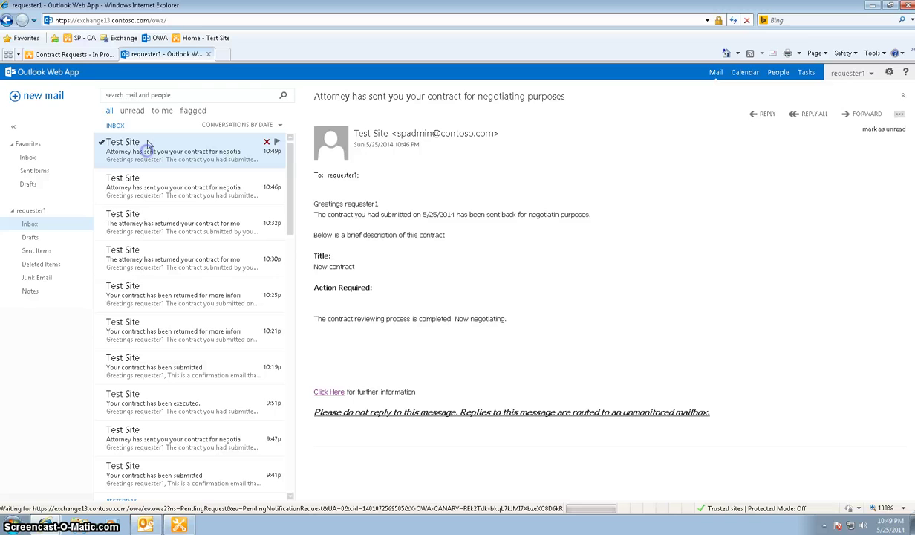
click(71, 54)
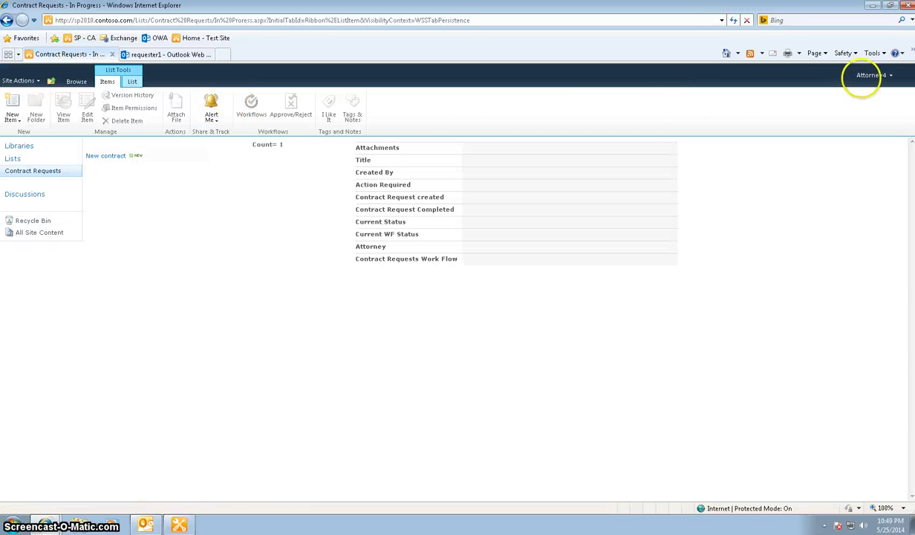
Step: Log in to SharePoint with the requester's account via Sign in as Different User
click(872, 76)
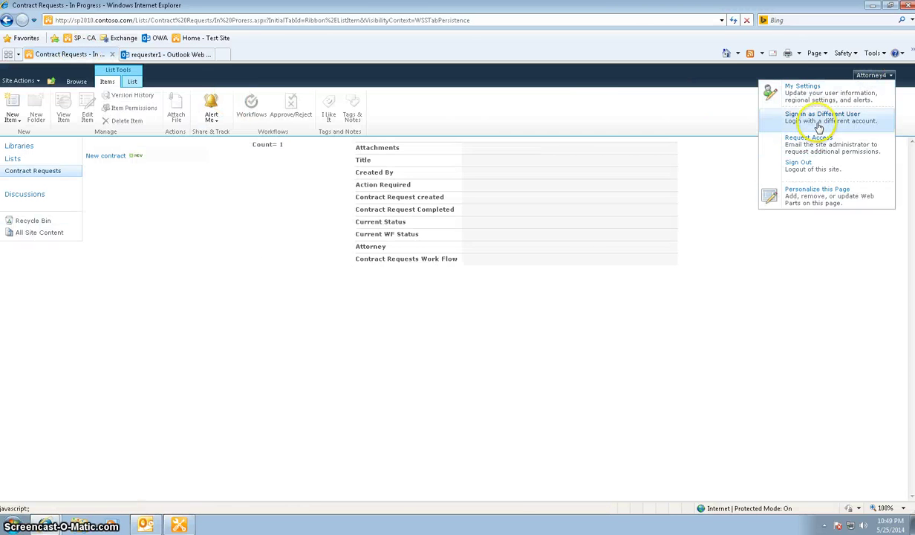
click(814, 119)
click(438, 296)
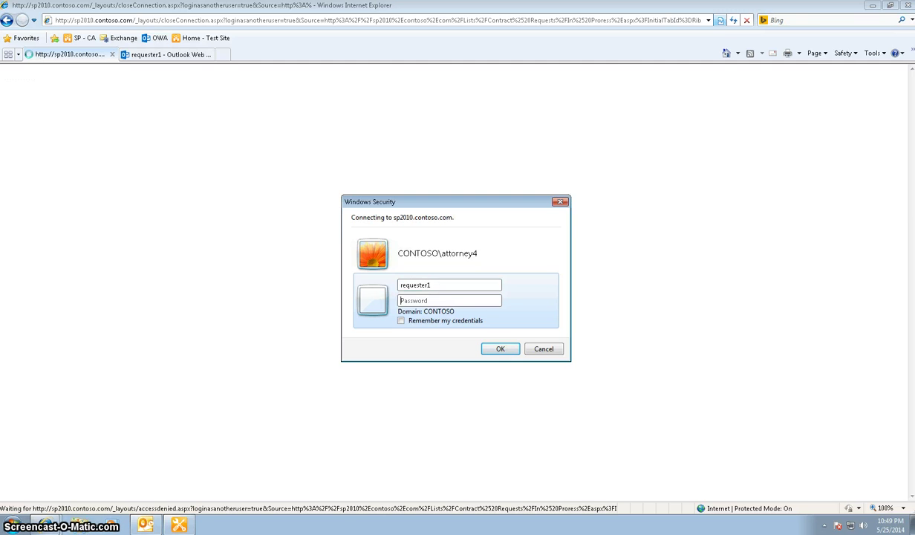
key(Return)
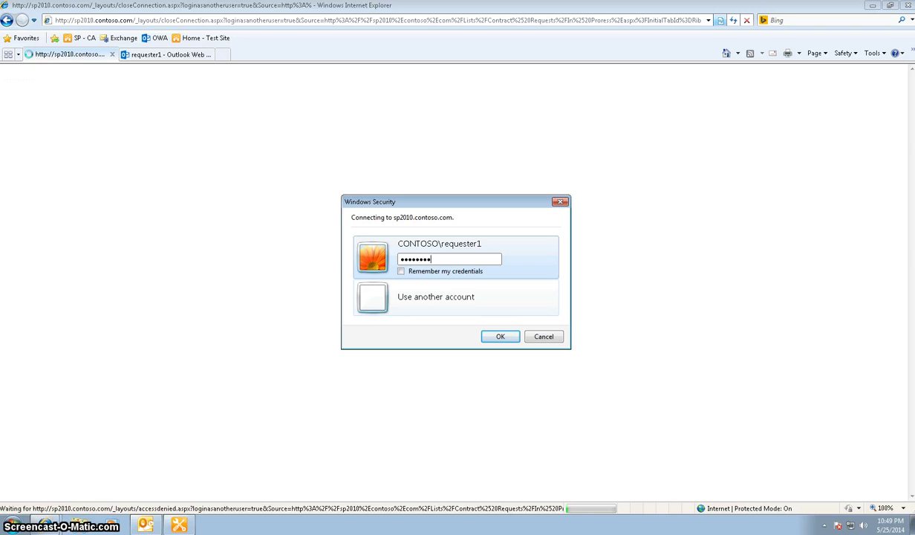
key(Return)
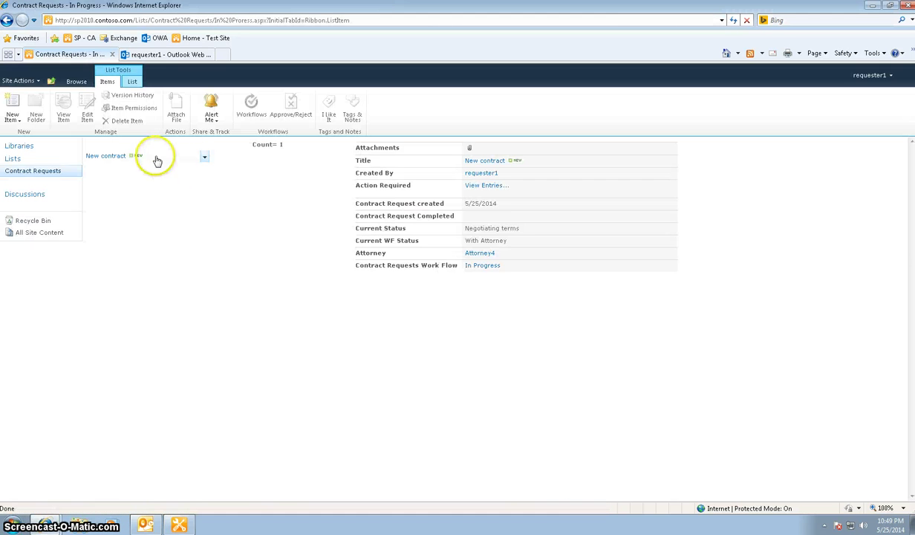
Step: Edit New contract, enter 'That works!! Lets proceed.' in Action Required, and submit
click(204, 157)
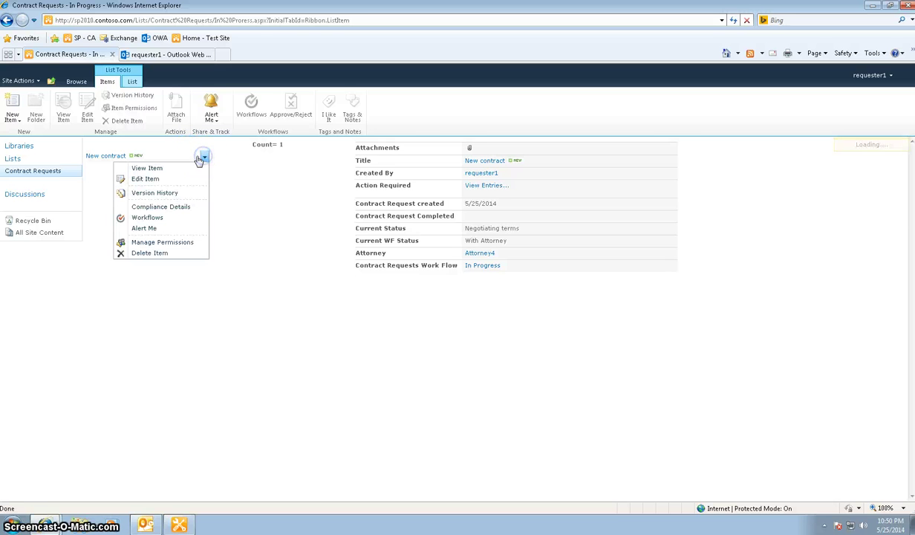
click(160, 179)
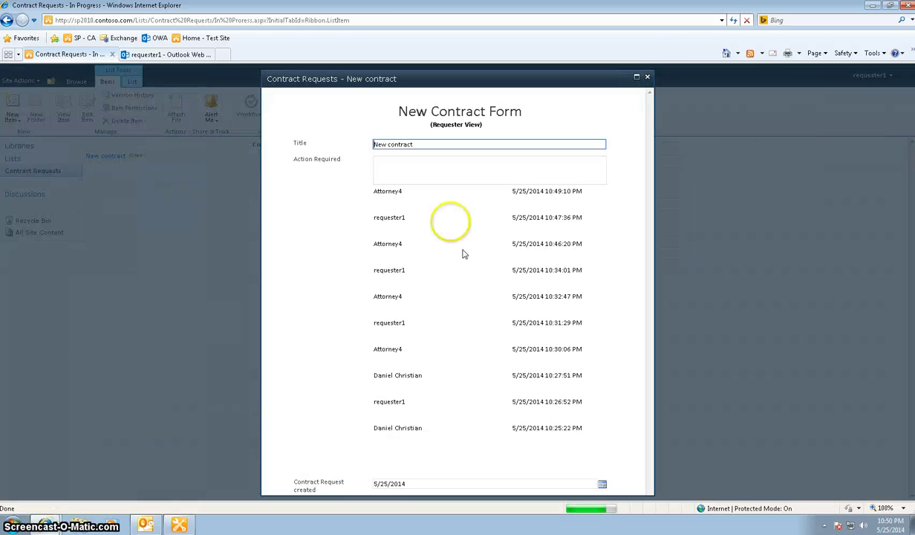
click(452, 174)
text(T)
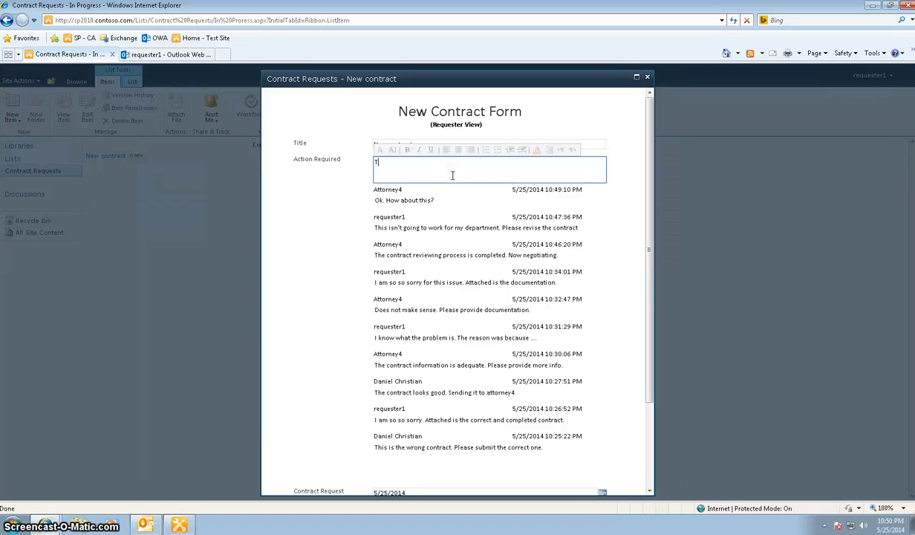
text(hat works!! Lets pro)
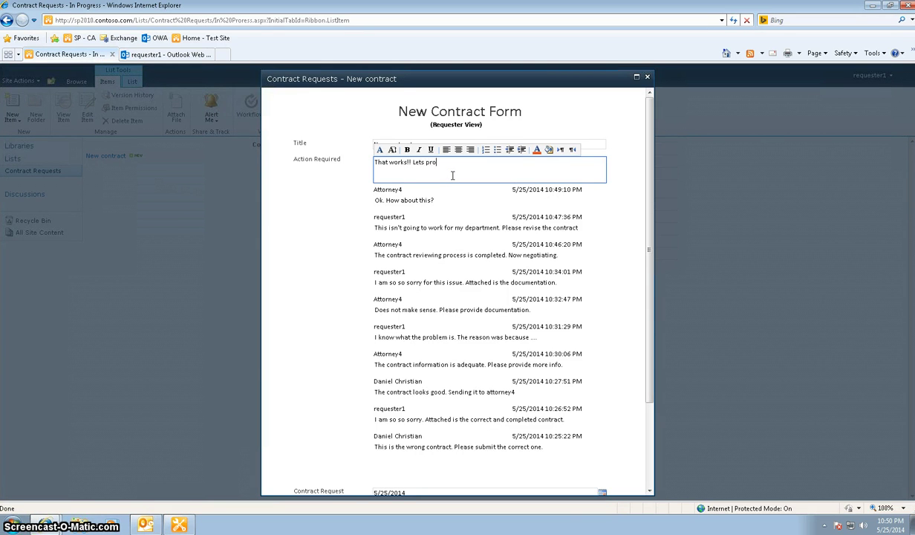
text(ceed.)
click(645, 308)
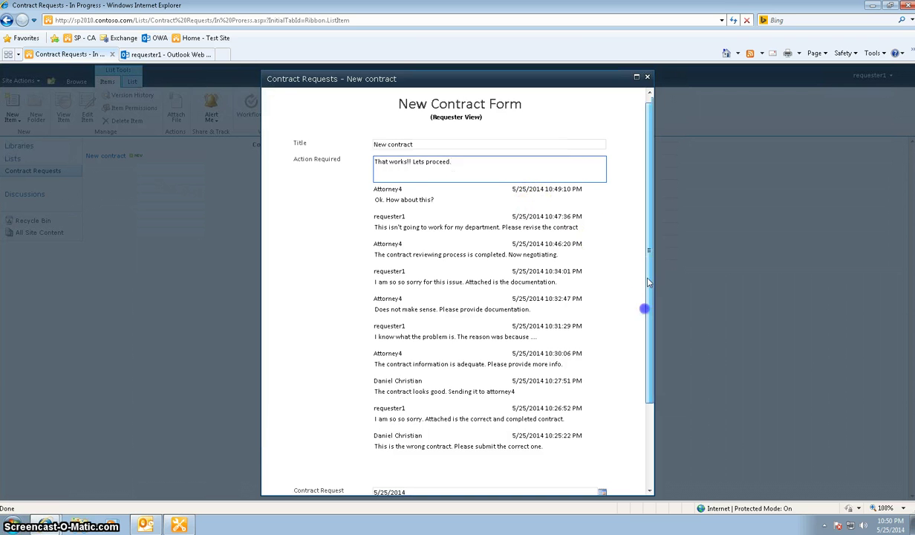
scroll(648, 282, down, 3)
click(434, 458)
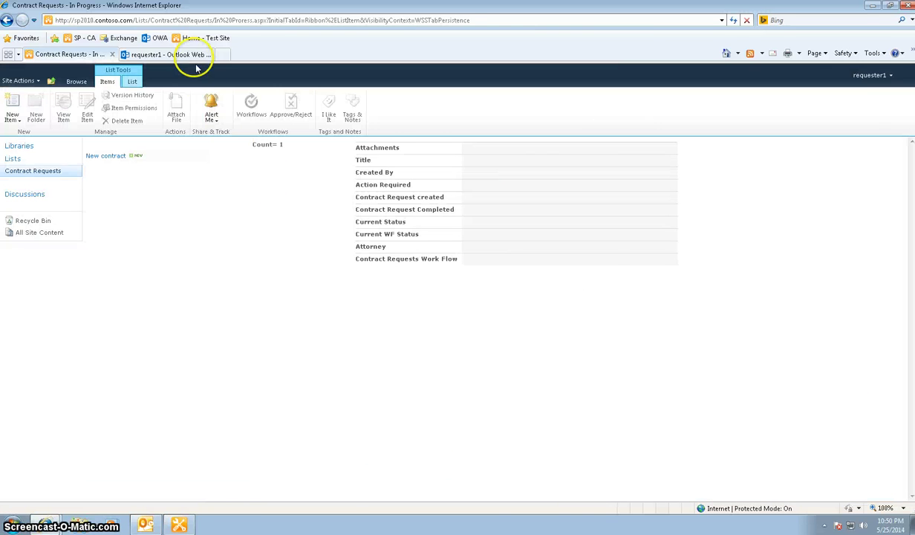
click(186, 55)
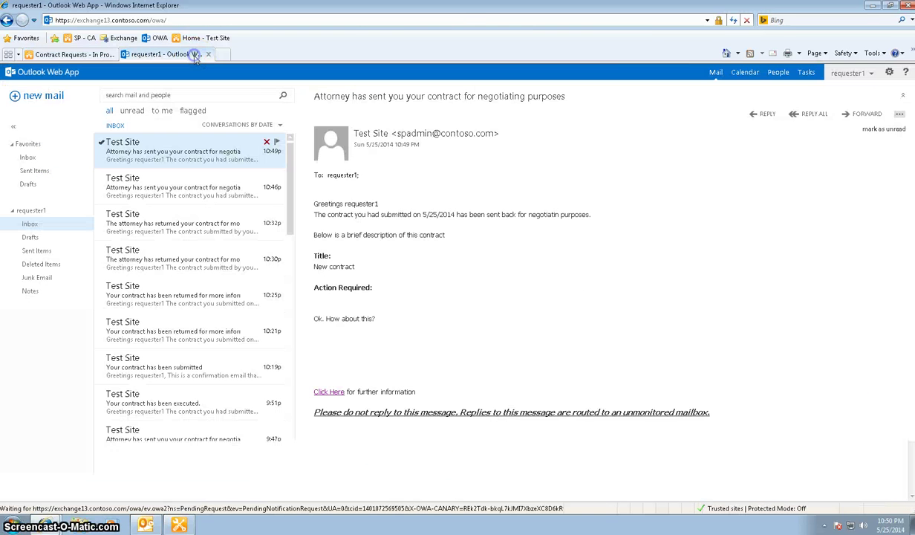
Step: Sign the requester out of OWA and enter the attorney's sign-in credentials
click(849, 74)
click(705, 165)
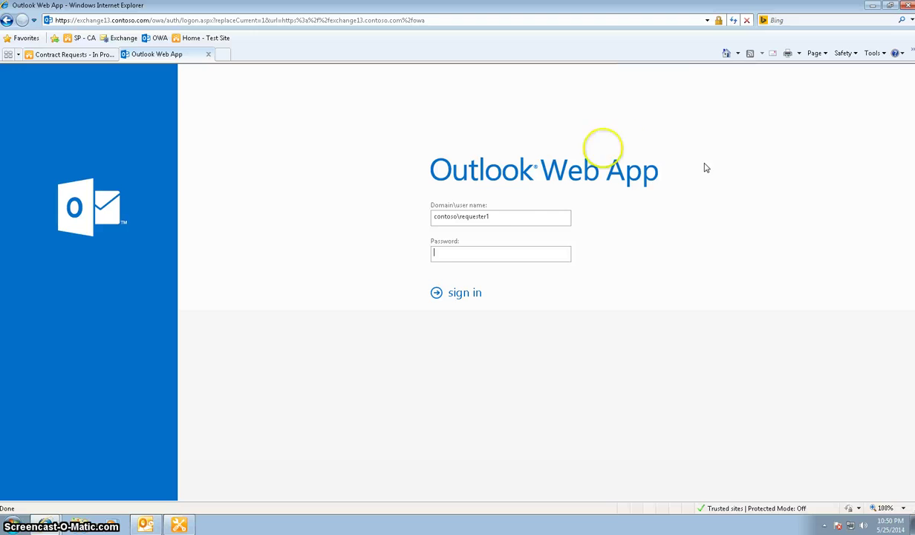
click(491, 216)
key(BackSpace)
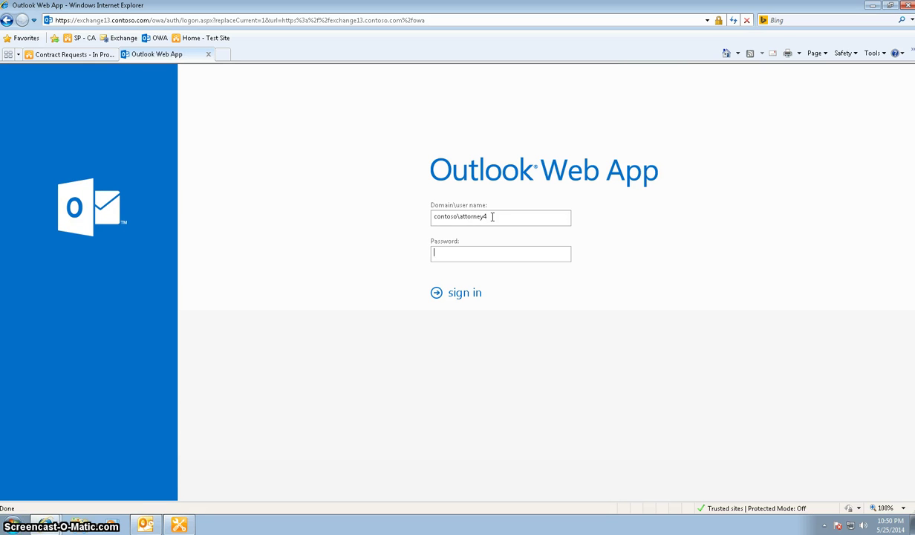
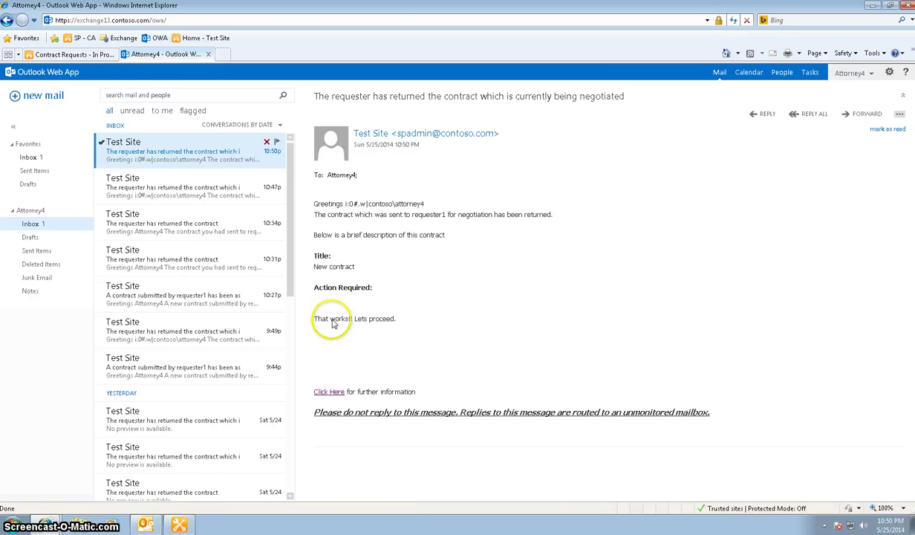
Step: Log in to Contract Requests with the attorney's account via Sign in as Different User
click(81, 54)
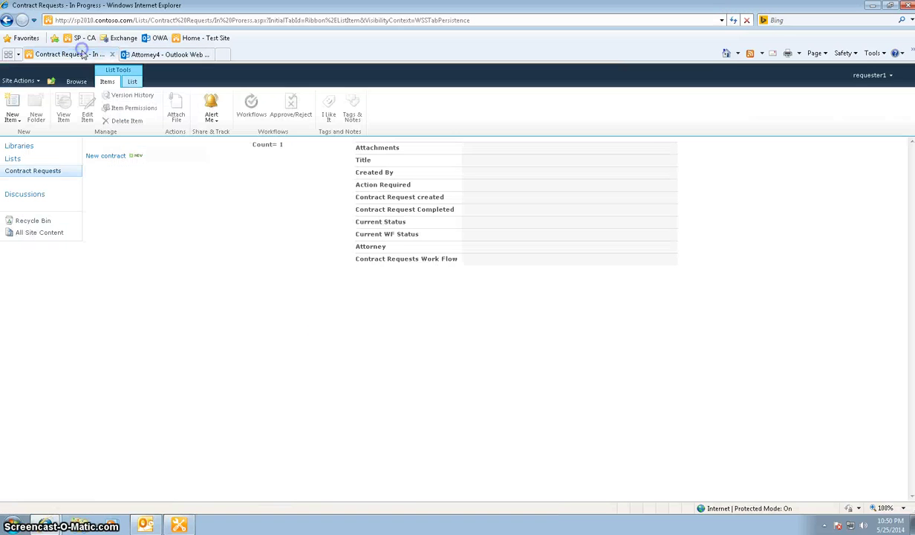
click(875, 75)
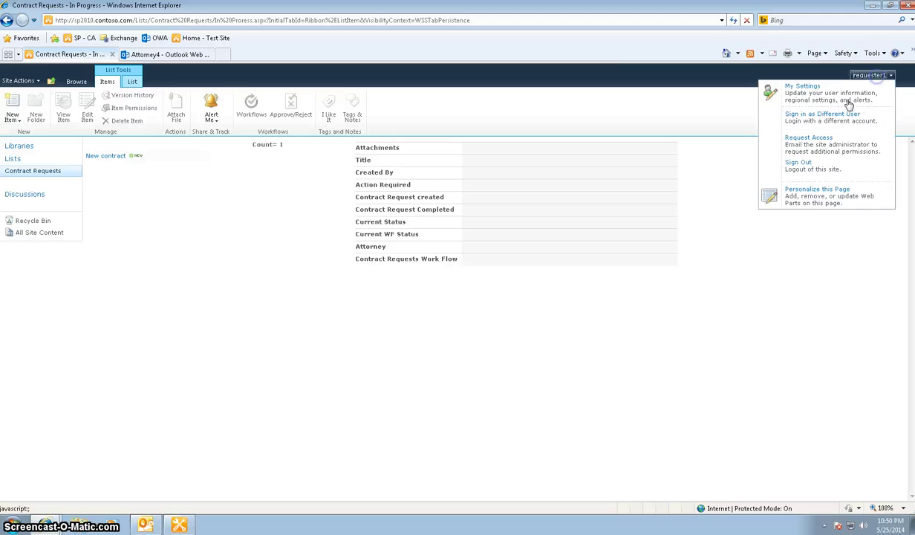
click(823, 116)
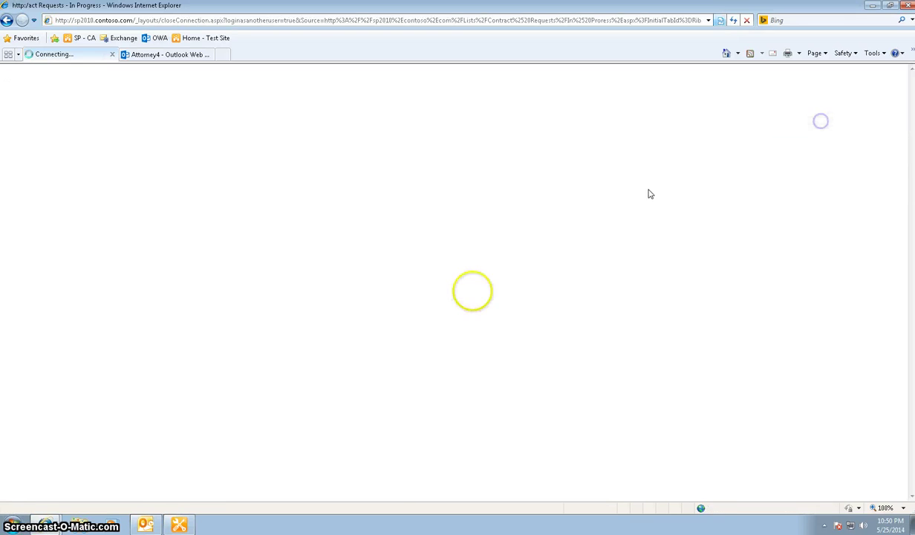
click(419, 296)
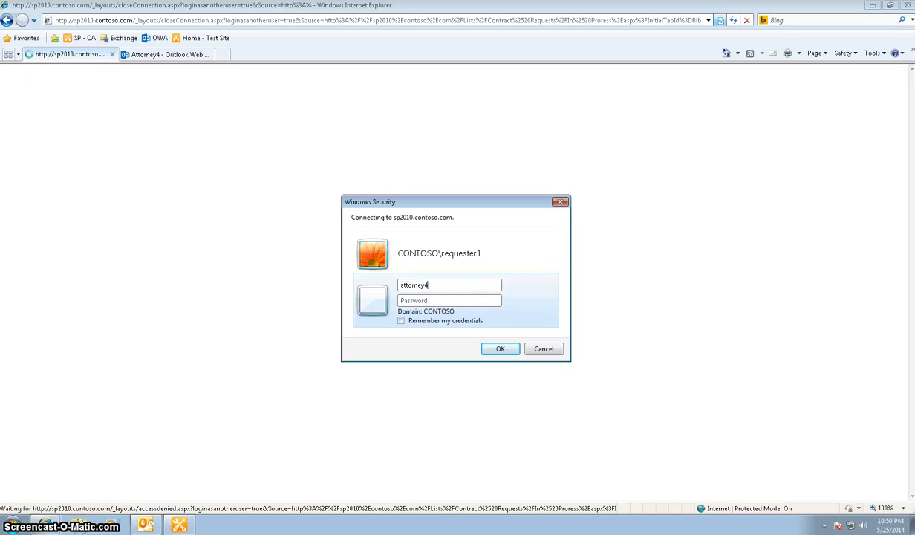
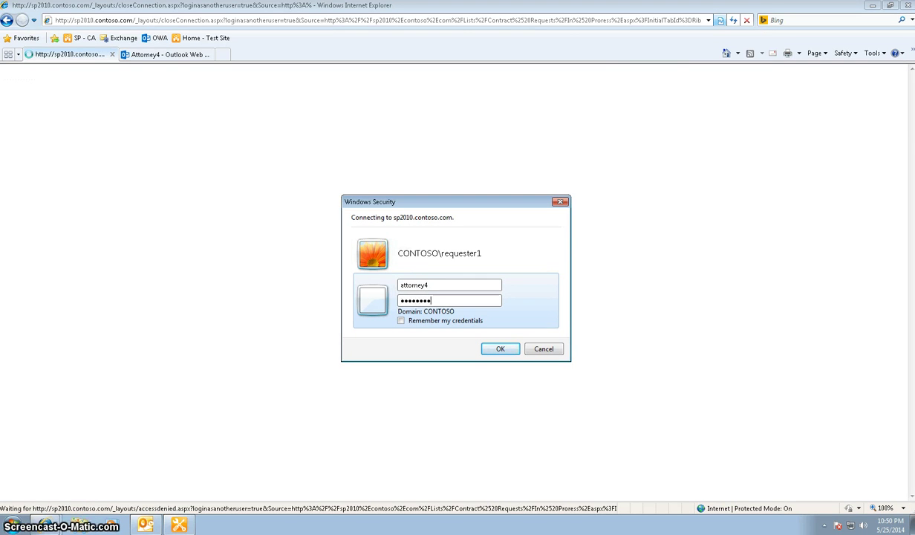
key(Return)
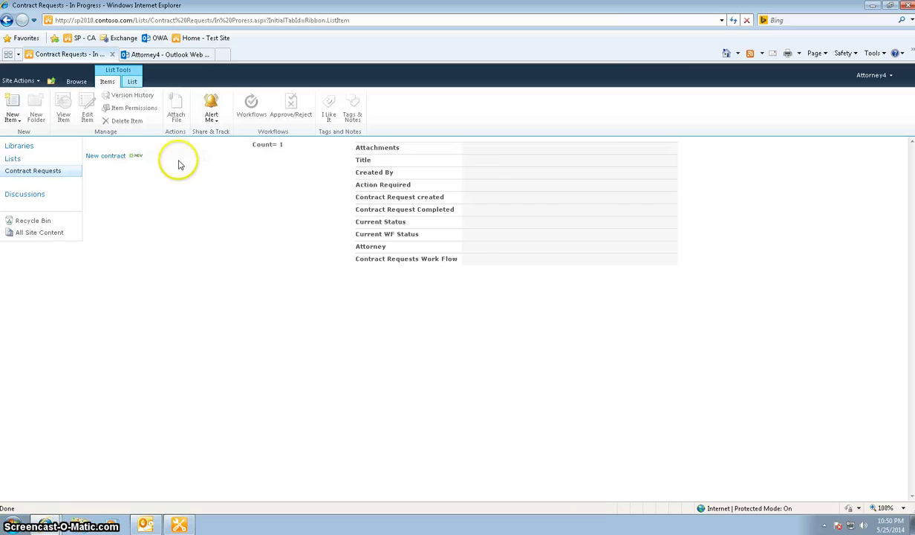
Step: Open the New contract item for editing
mouse_move(167, 156)
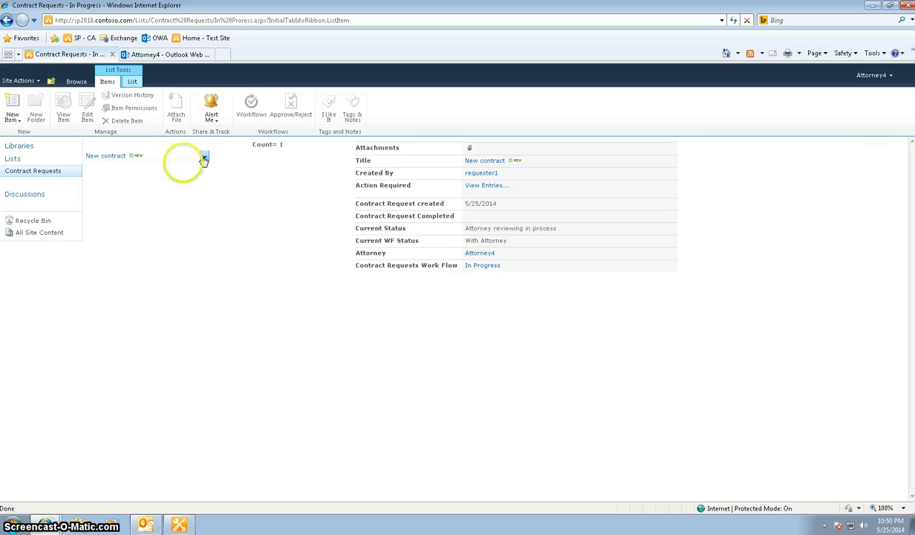
click(205, 159)
click(154, 179)
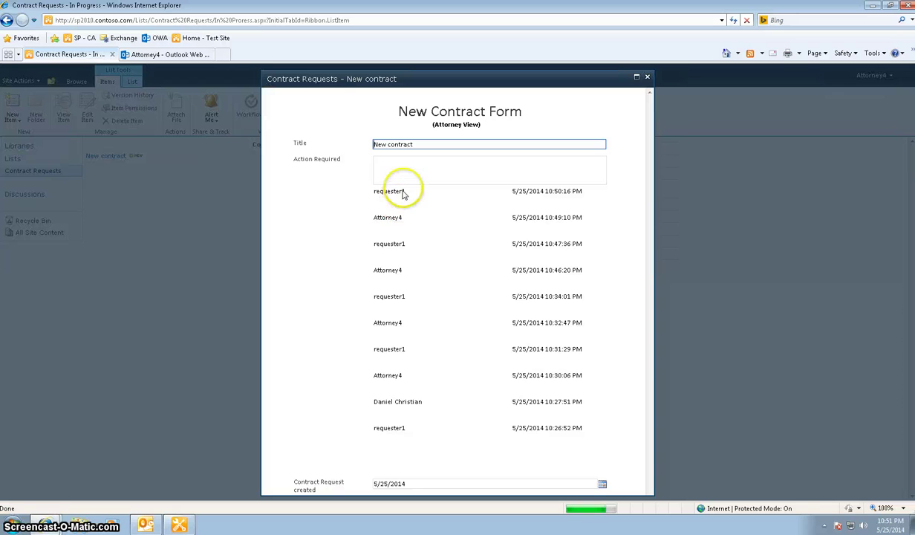
Step: Enter 'The negotiation process has completed', set status to Attorney review completed, and submit
click(412, 177)
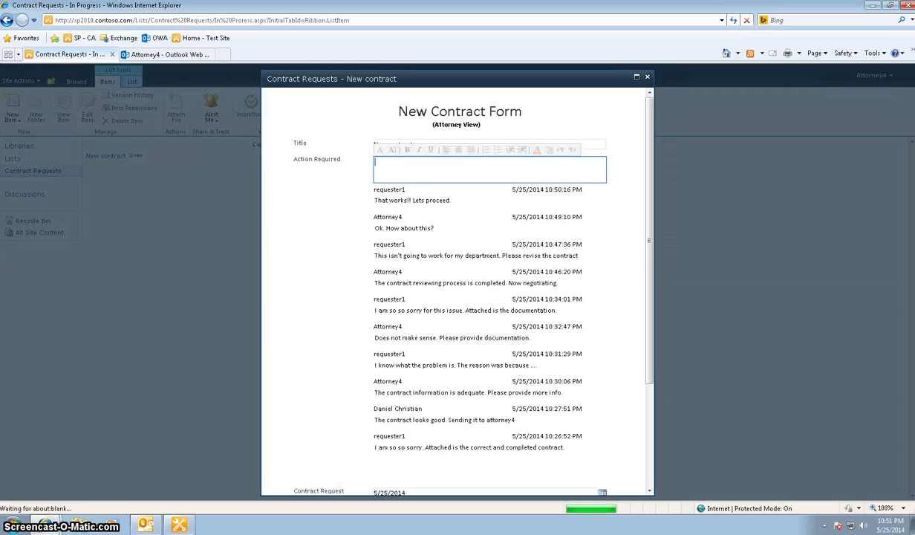
text(The negotiation process has completed.)
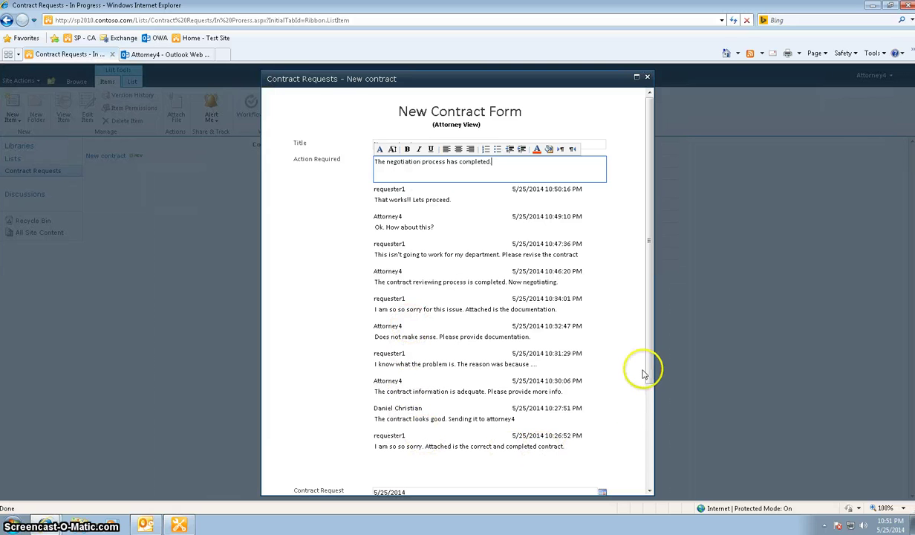
drag(648, 371, 635, 437)
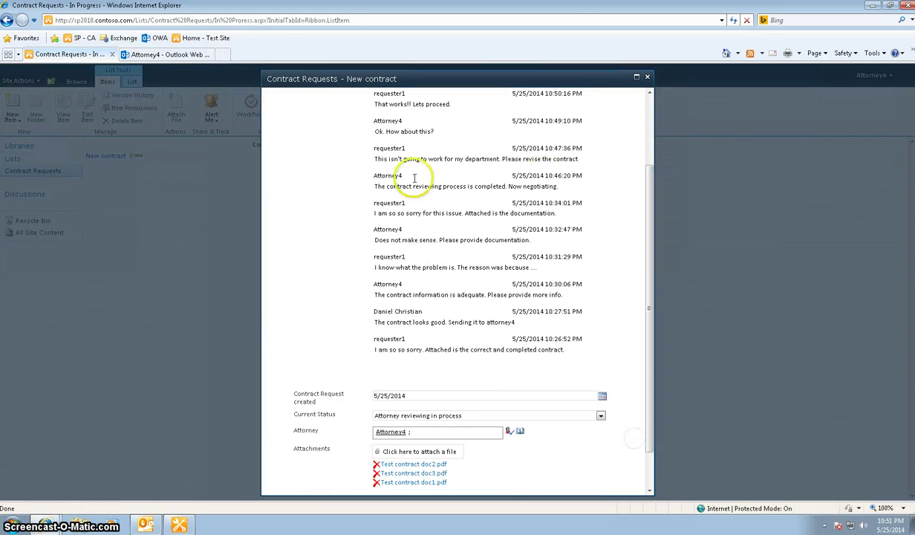
drag(645, 395, 603, 400)
click(601, 397)
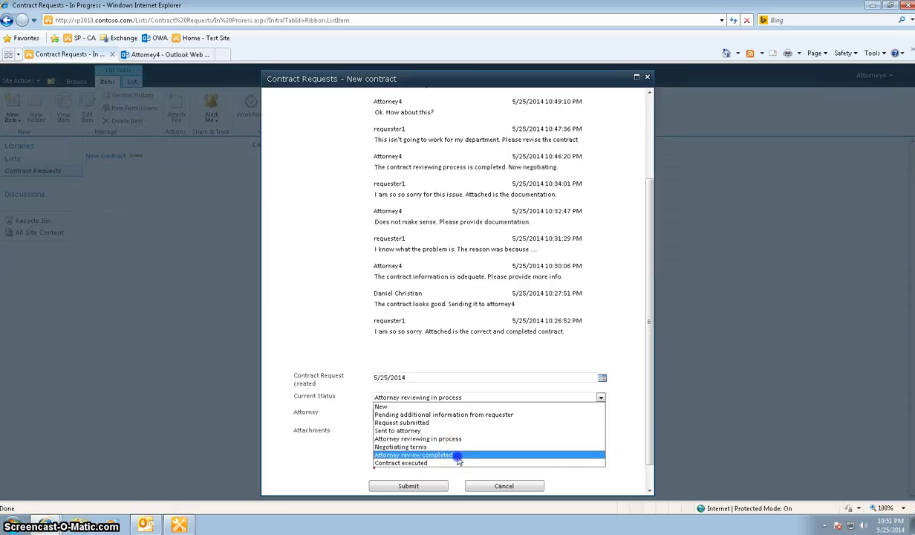
click(459, 455)
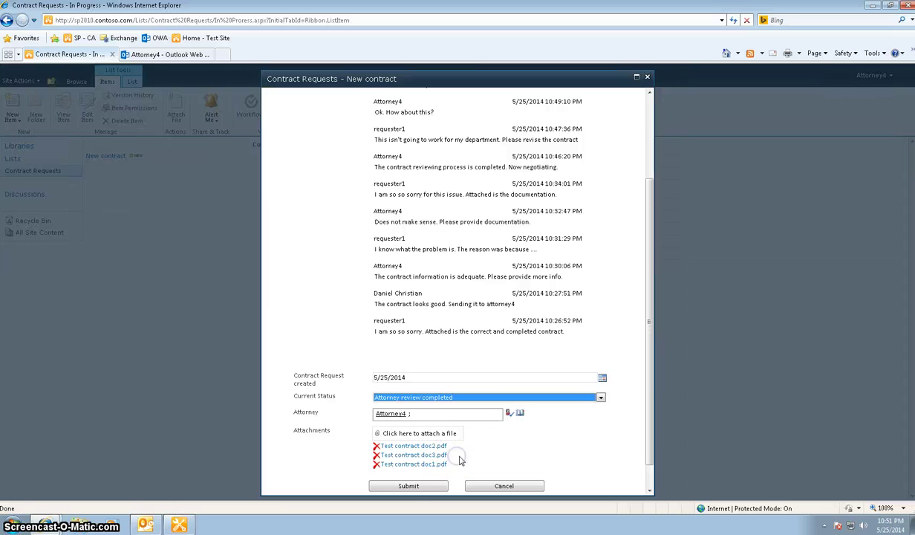
click(401, 487)
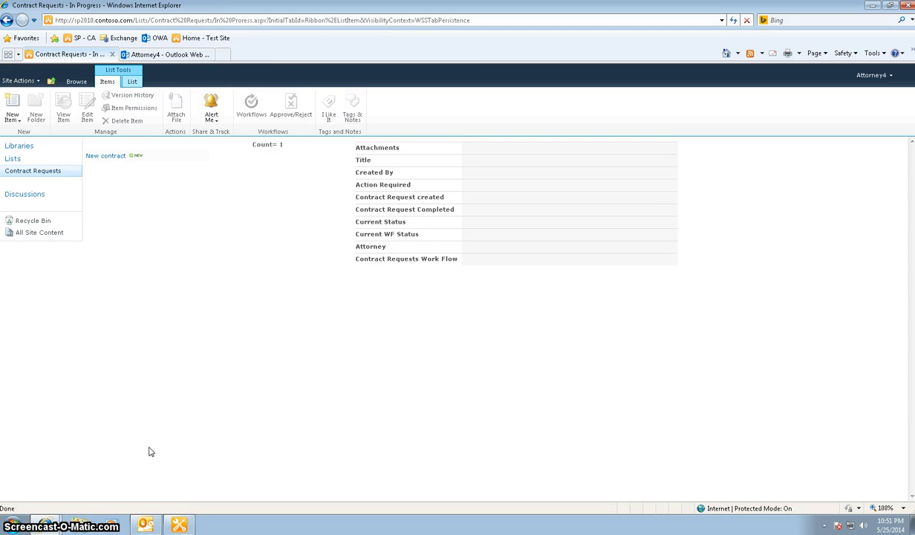
Step: In Outlook, move the notification from Junk Email to Inbox and read the review-finished notice
click(145, 525)
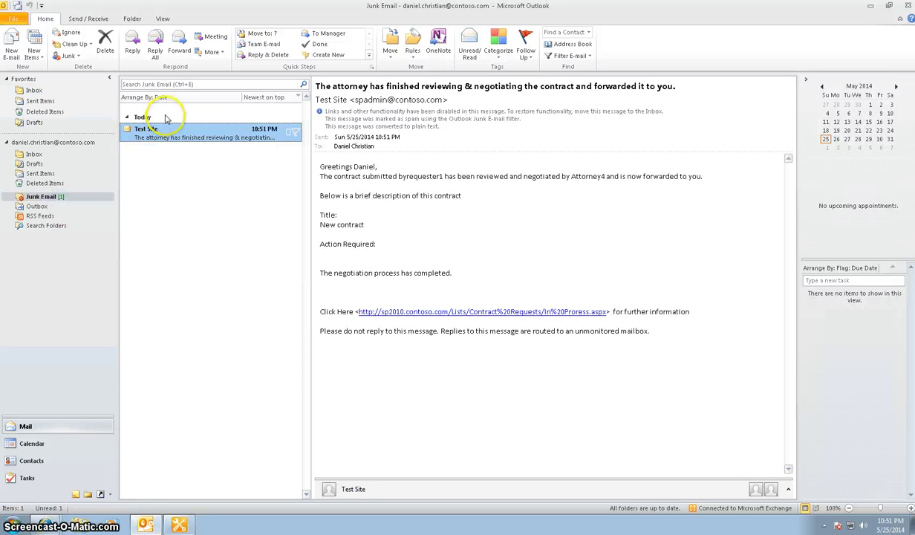
drag(55, 101, 45, 91)
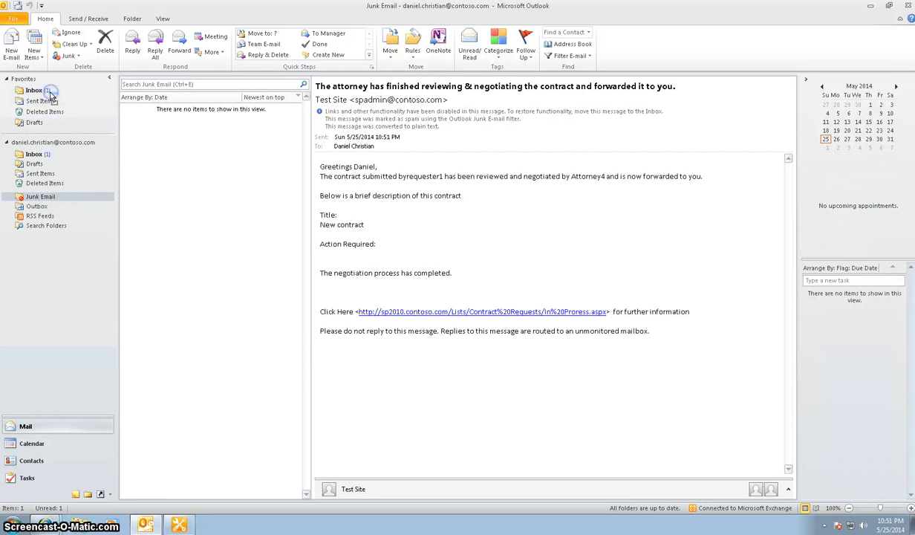
click(46, 93)
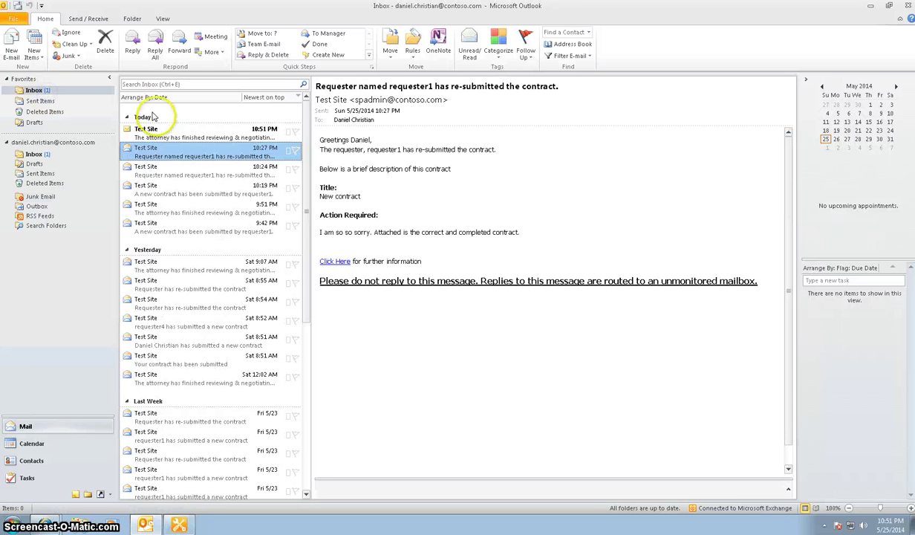
click(154, 132)
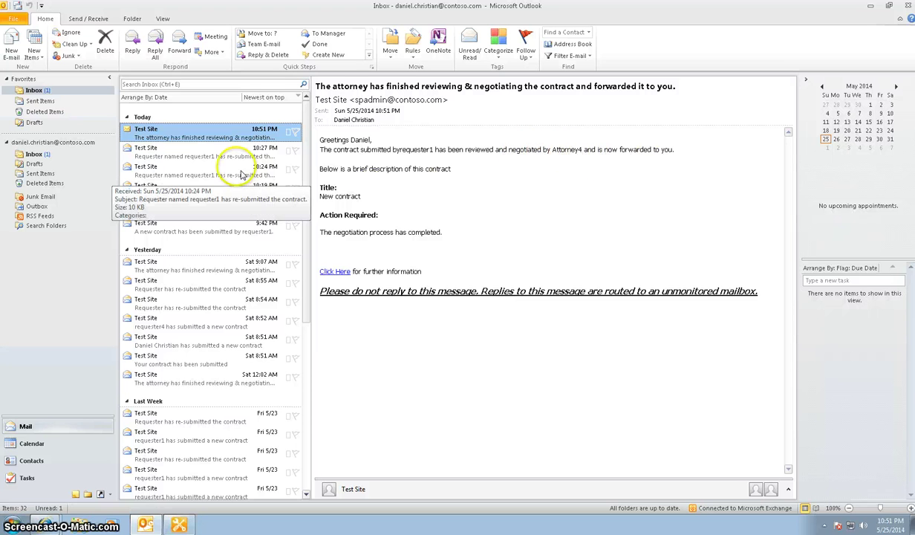
Step: Read the requester's re-submission notice, then return to the Contract Requests browser window
click(223, 152)
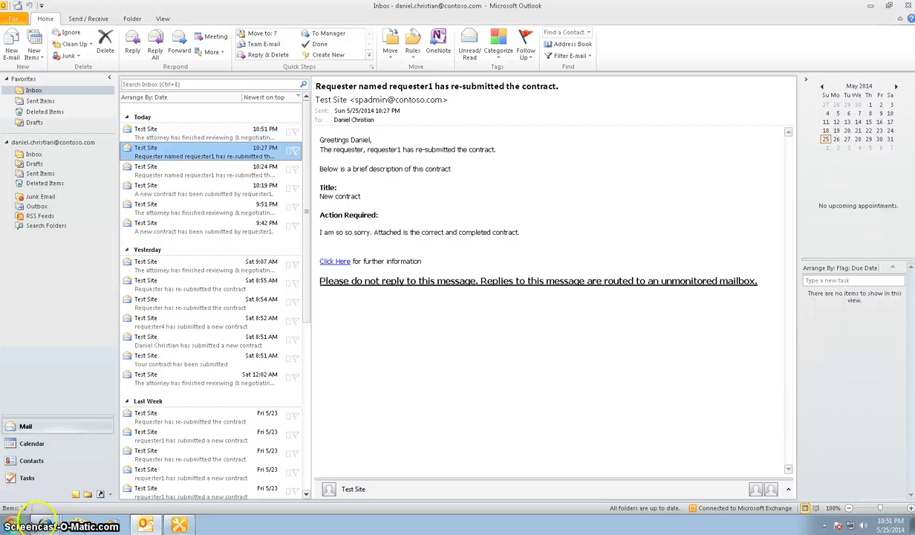
click(44, 525)
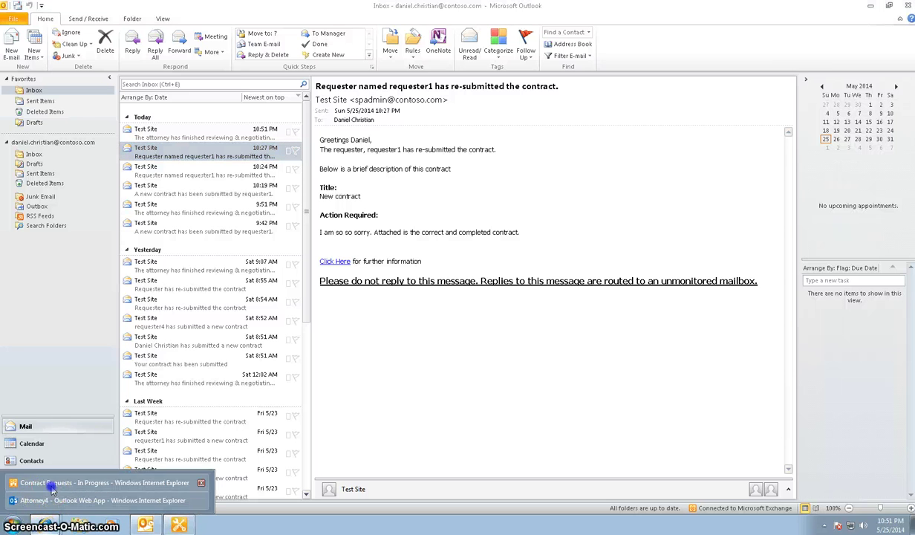
click(52, 484)
Step: Replace the attorney's session by signing in with another user's credentials
click(866, 76)
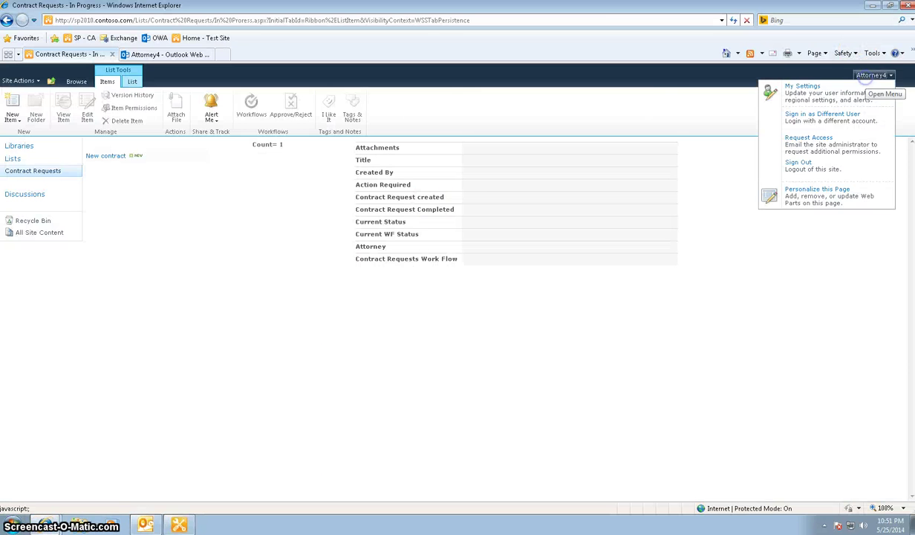
click(810, 125)
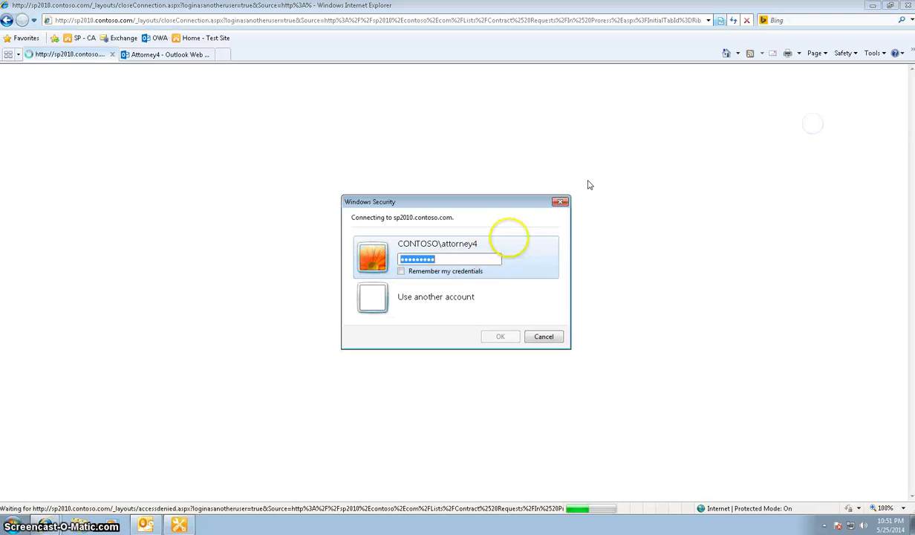
click(443, 303)
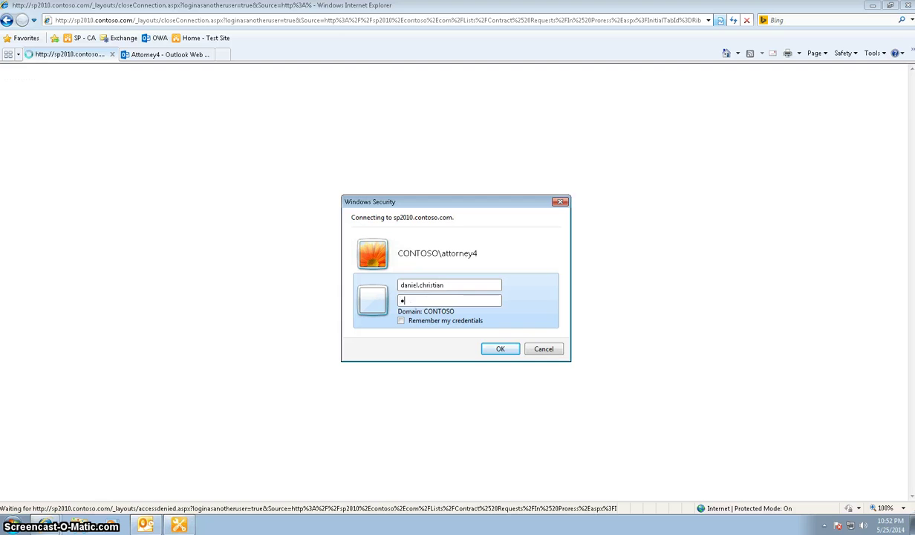
key(Return)
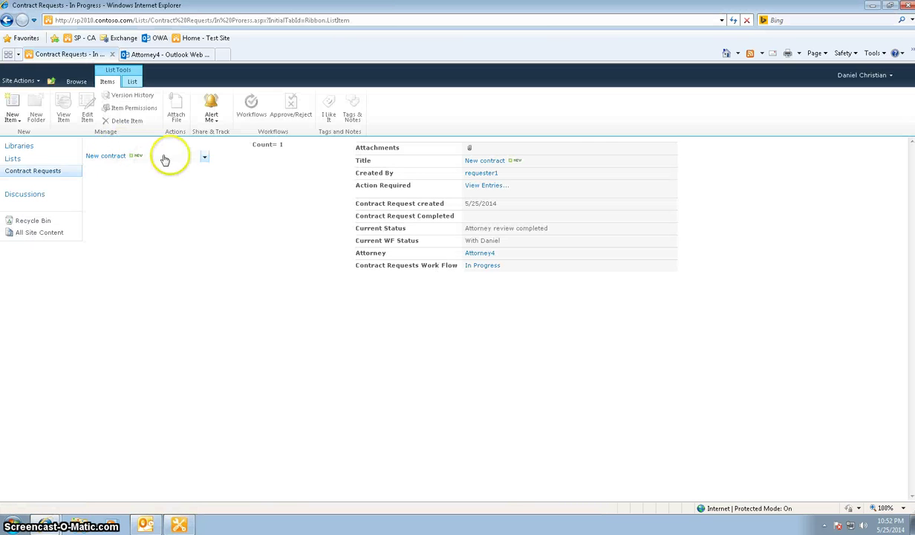
Step: Edit the New contract item with comment 'Ok. starting the process to go live.' and status Contract executed, then submit
click(204, 157)
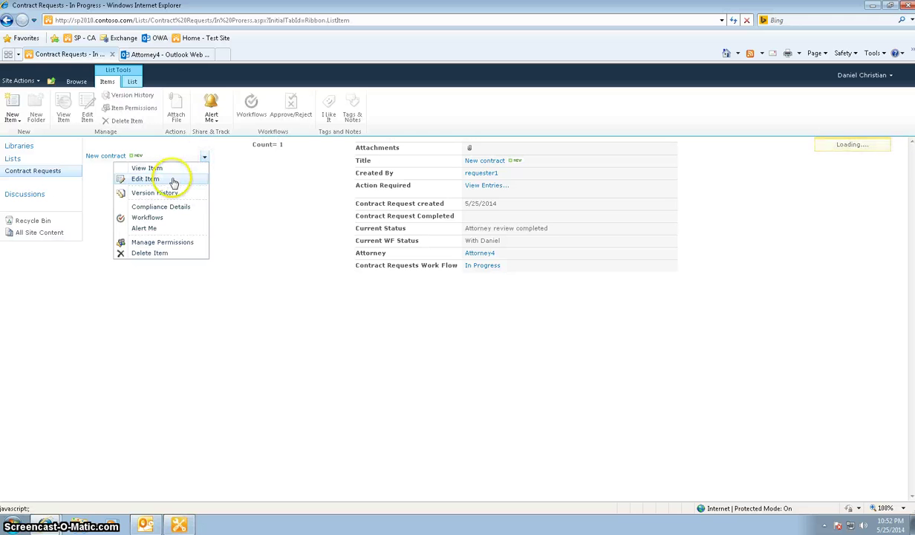
click(174, 180)
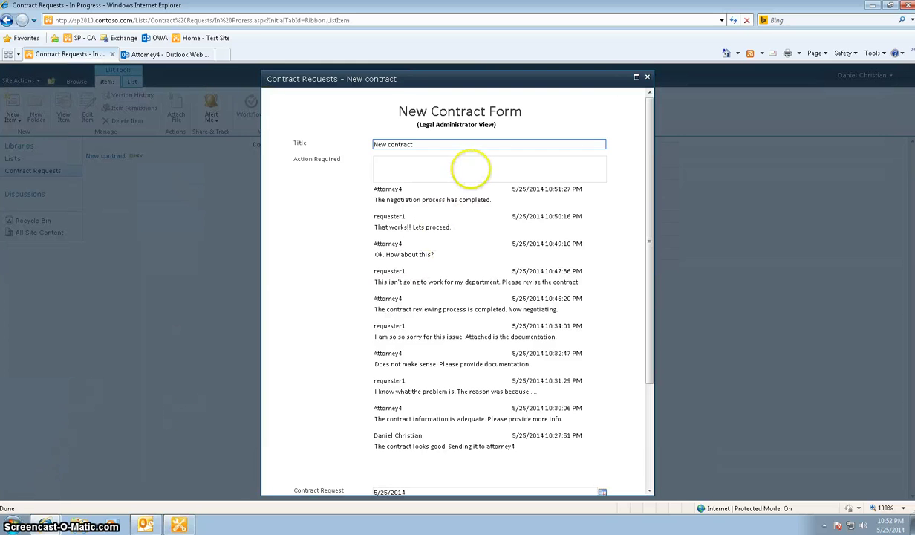
click(471, 169)
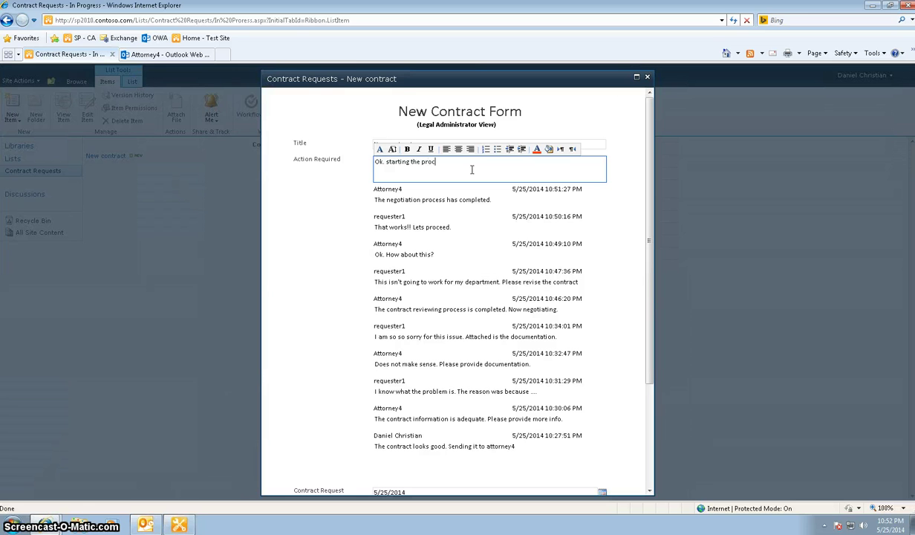
text(to go live.)
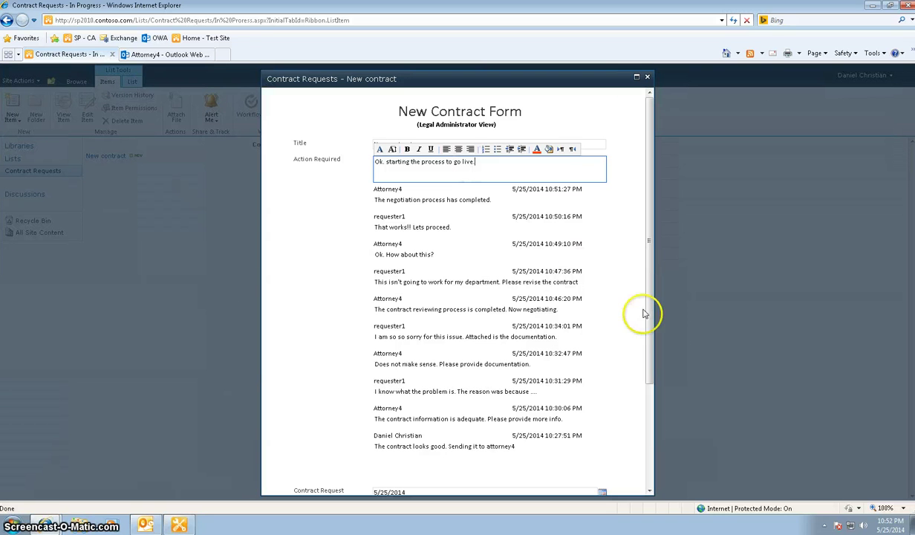
drag(643, 326, 647, 451)
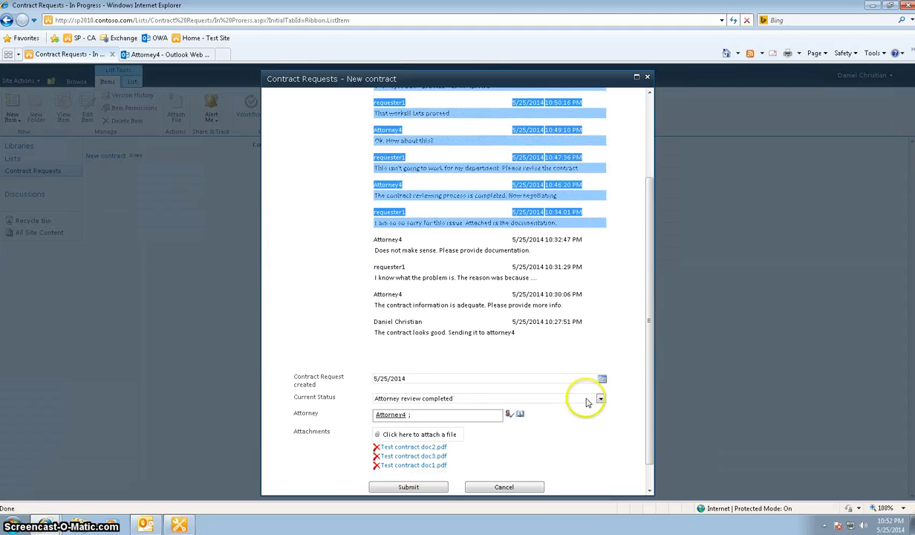
click(600, 399)
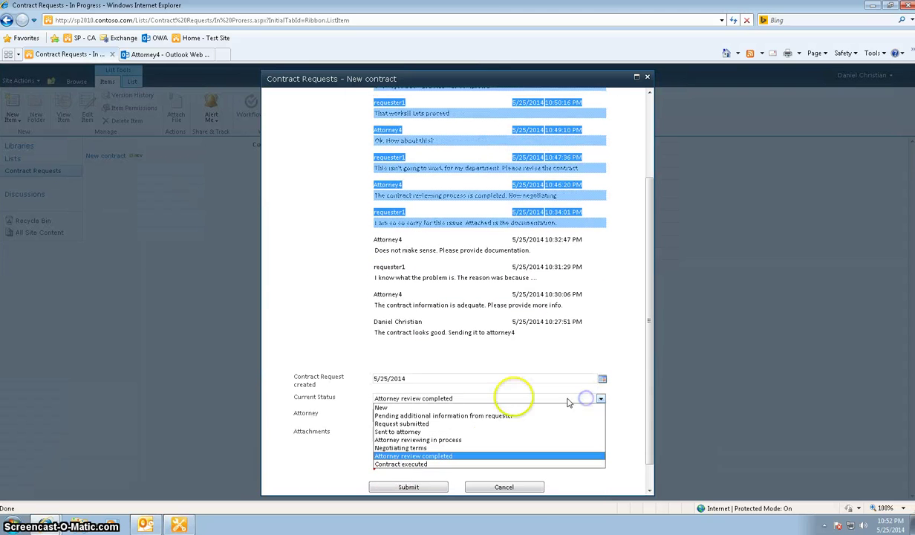
click(415, 464)
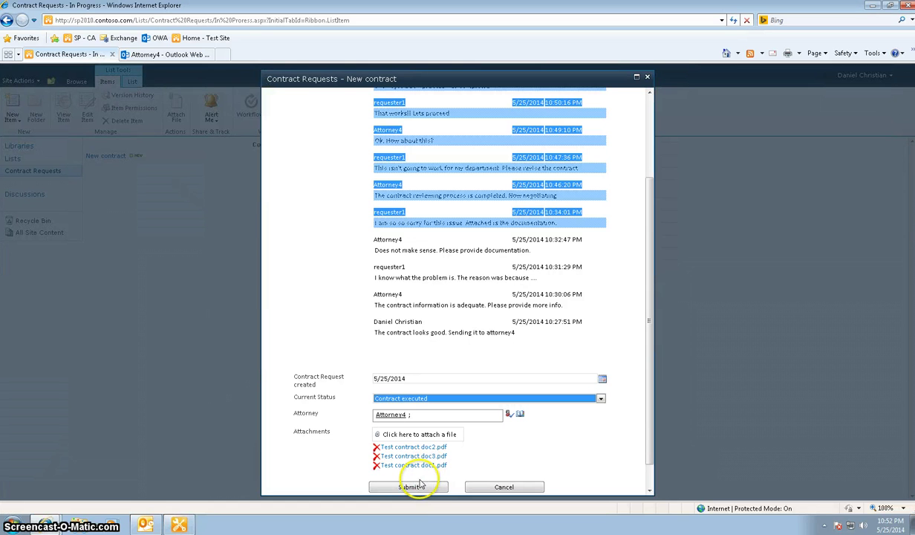
click(418, 490)
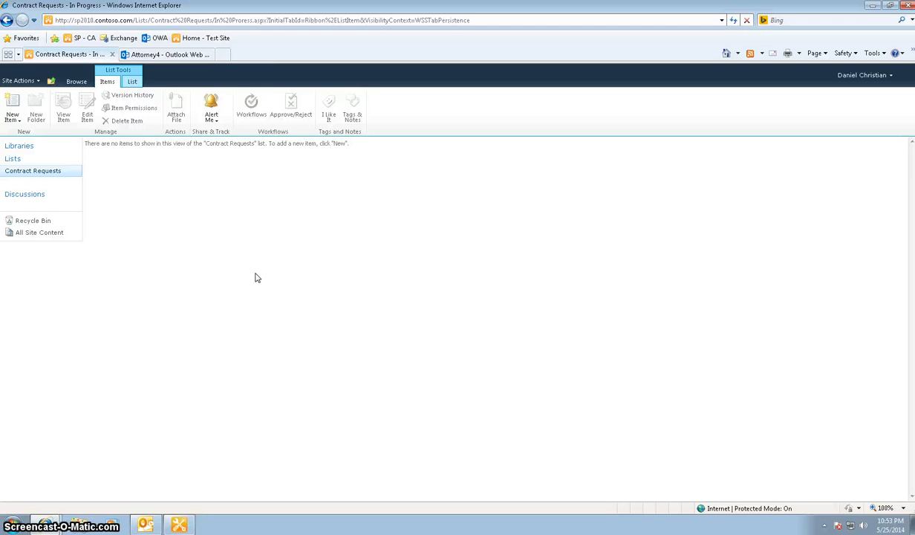
Step: In the Contract Requests Work Flow, scroll past Returned to requester and select the Negotiating terms else-if branch
click(179, 525)
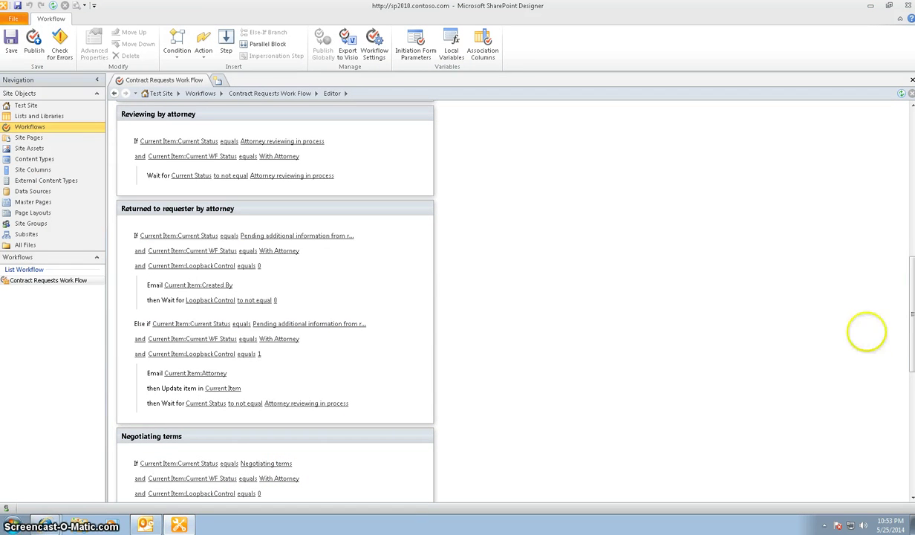
click(870, 336)
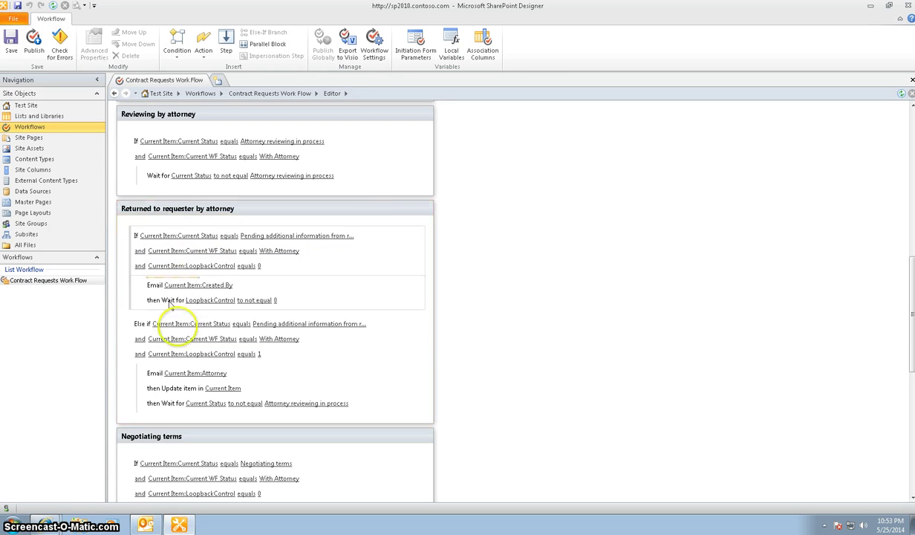
scroll(577, 367, down, 1)
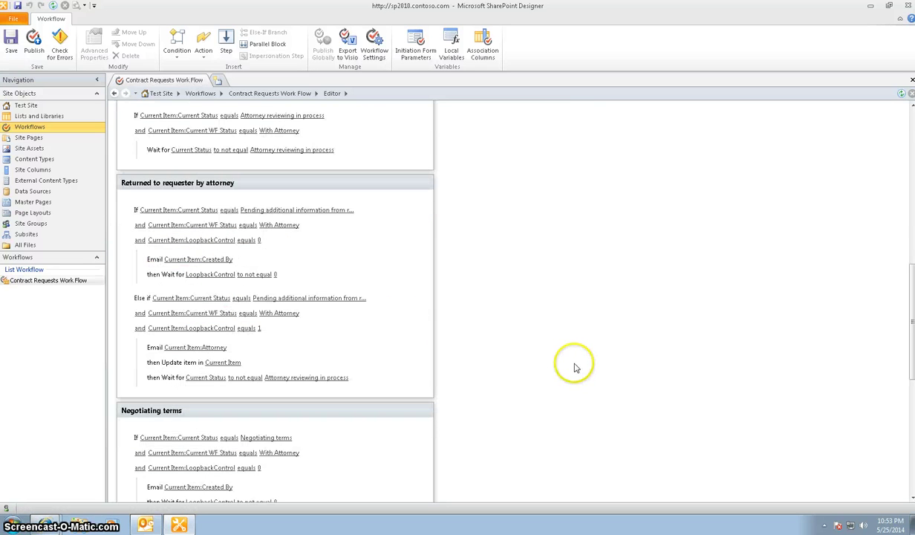
scroll(499, 358, down, 5)
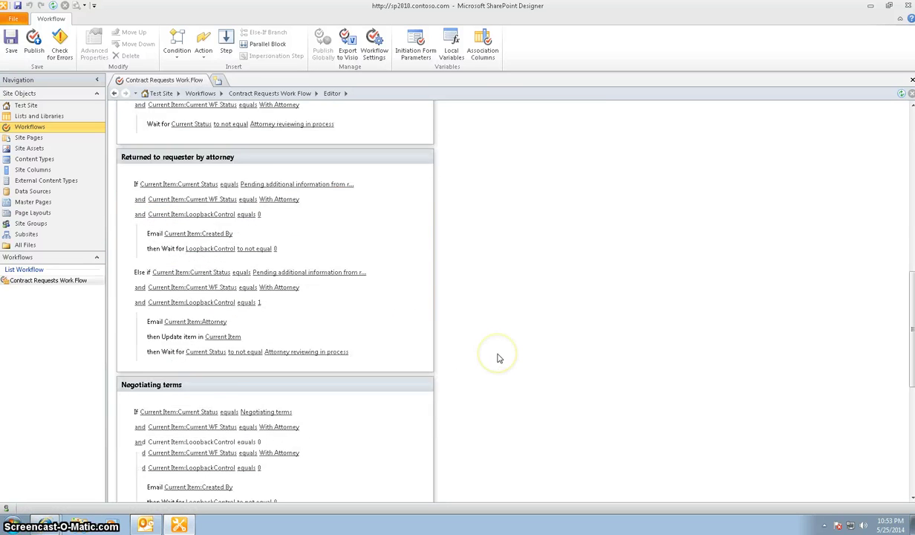
scroll(499, 359, down, 2)
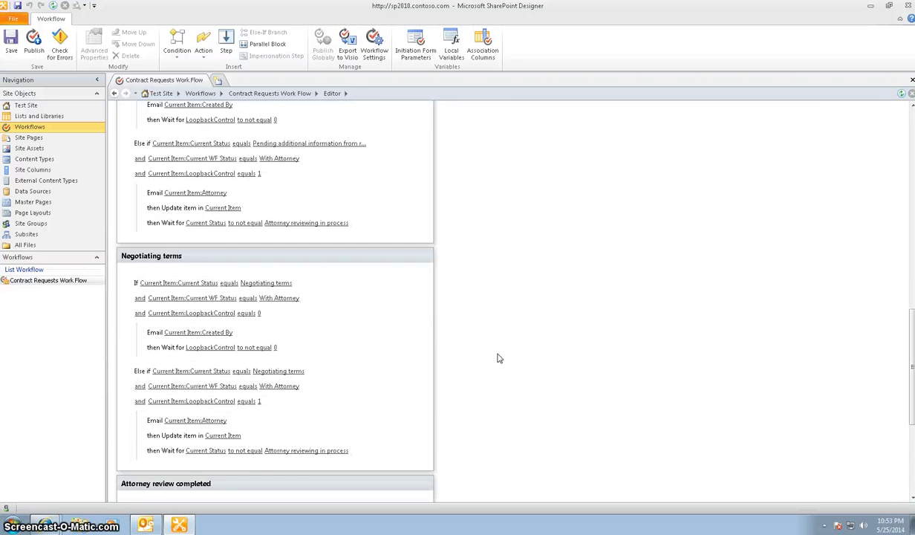
click(335, 346)
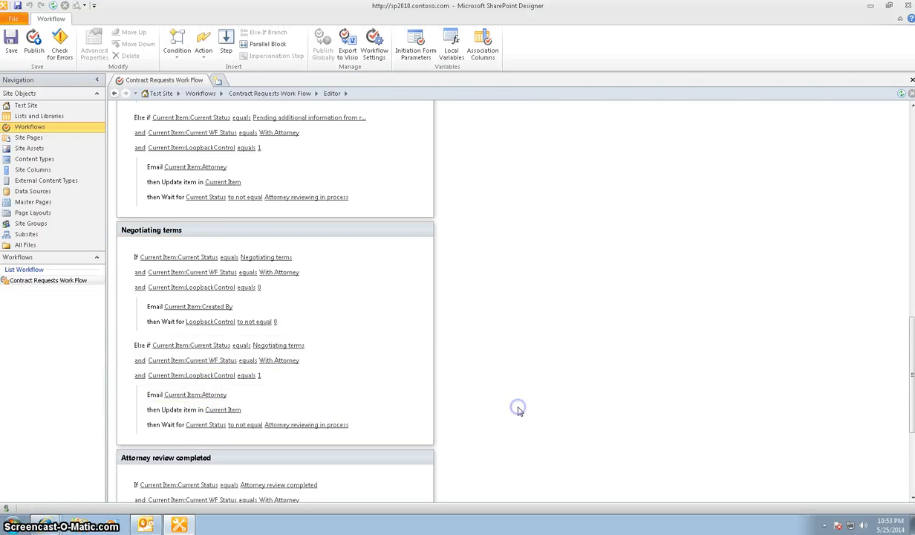
scroll(519, 410, down, 2)
scroll(519, 410, down, 1)
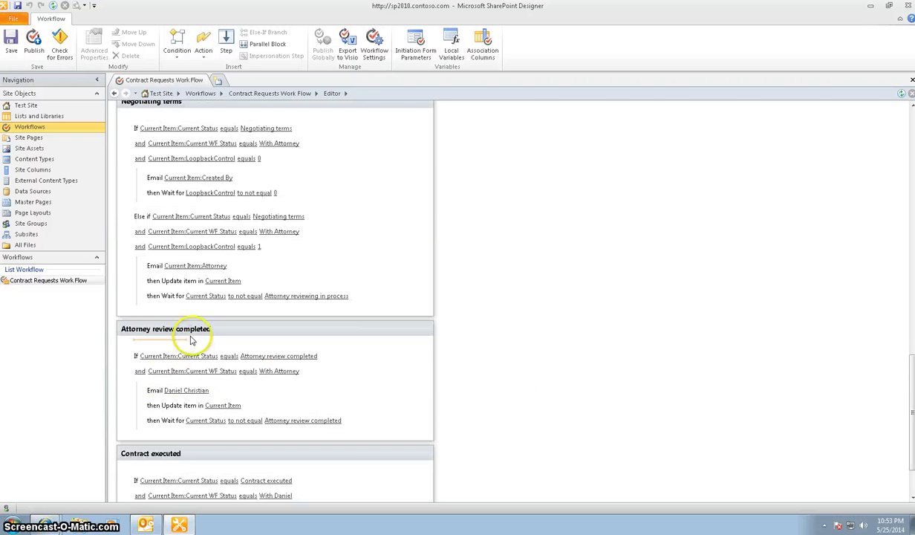
click(265, 347)
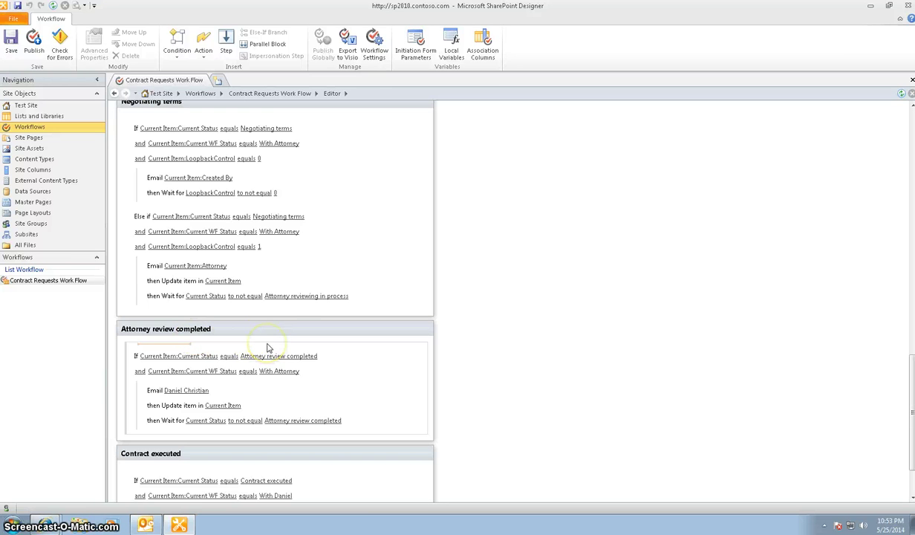
scroll(511, 382, down, 2)
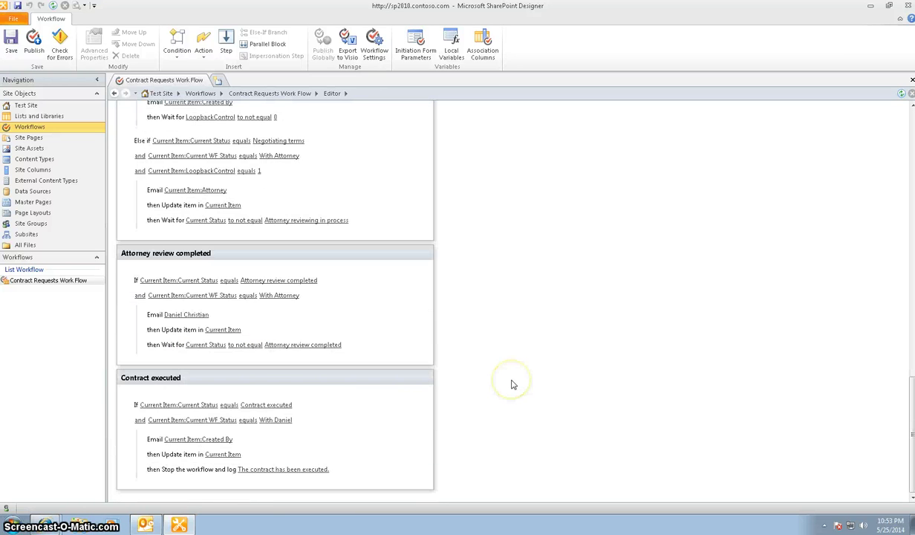
click(324, 416)
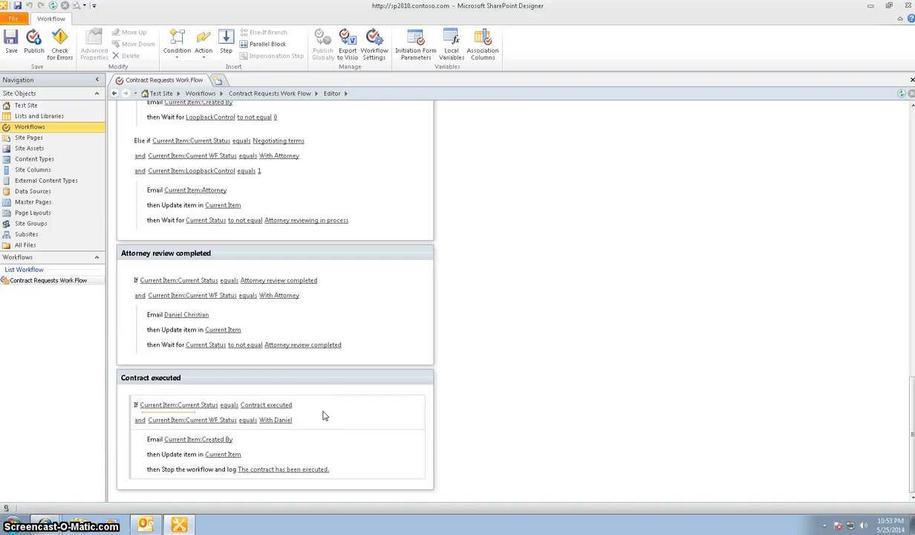